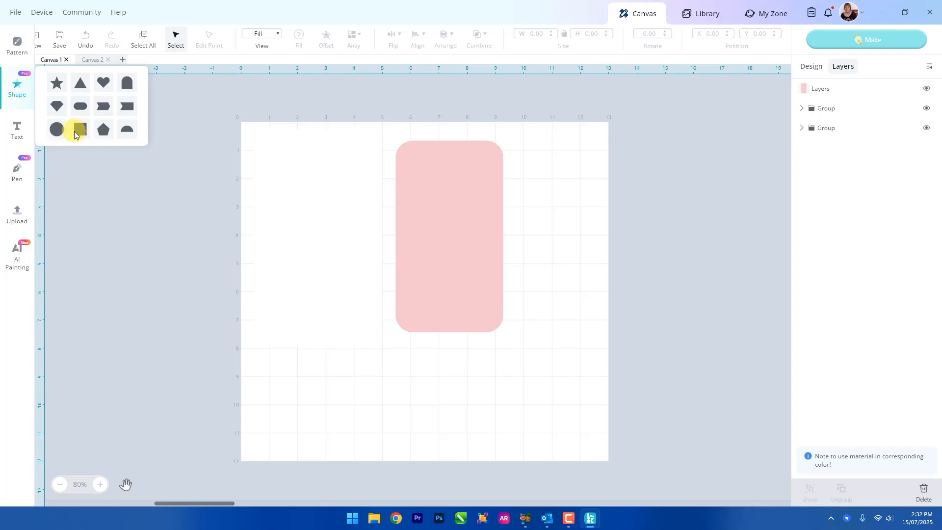
left_click(15, 44)
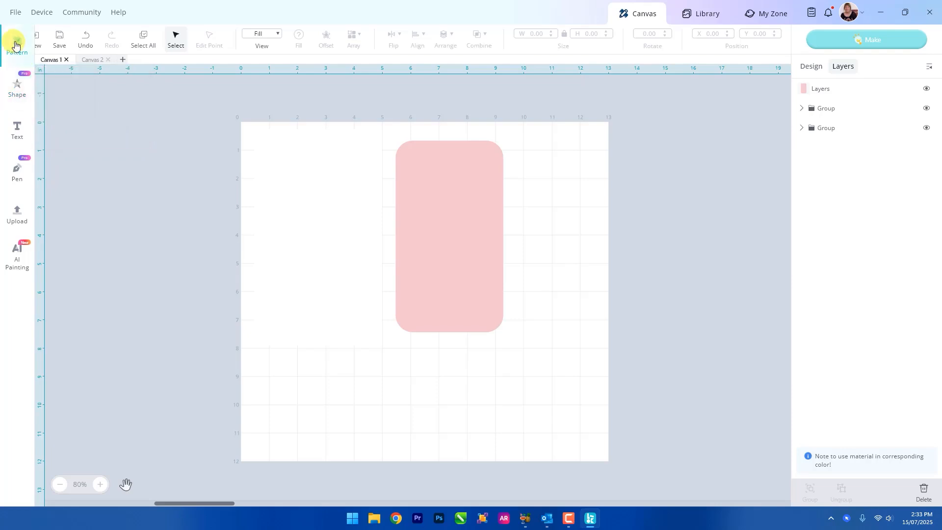
left_click(17, 44)
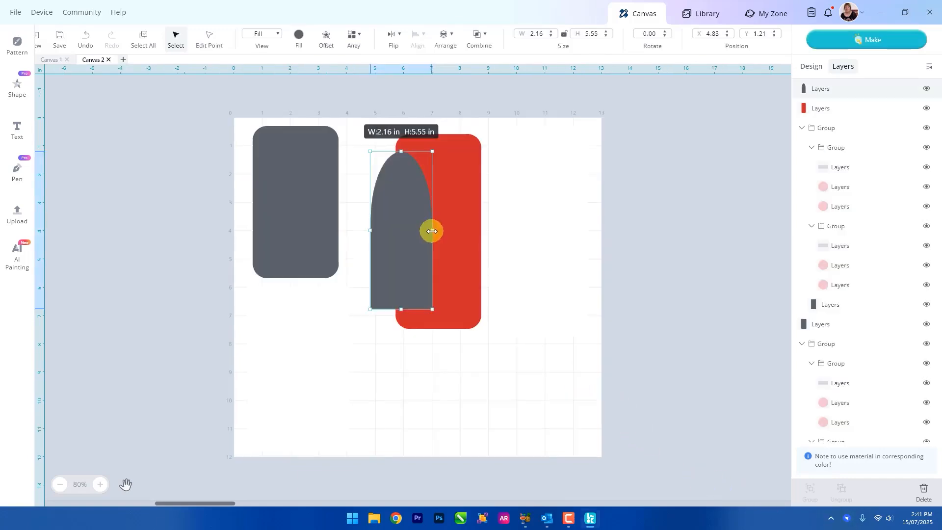
- Resize the grey arch, place it in the upper part of the red rounded rectangle and center the two shapes horizontally
left_click_drag(432, 230, 448, 205)
left_click(444, 142)
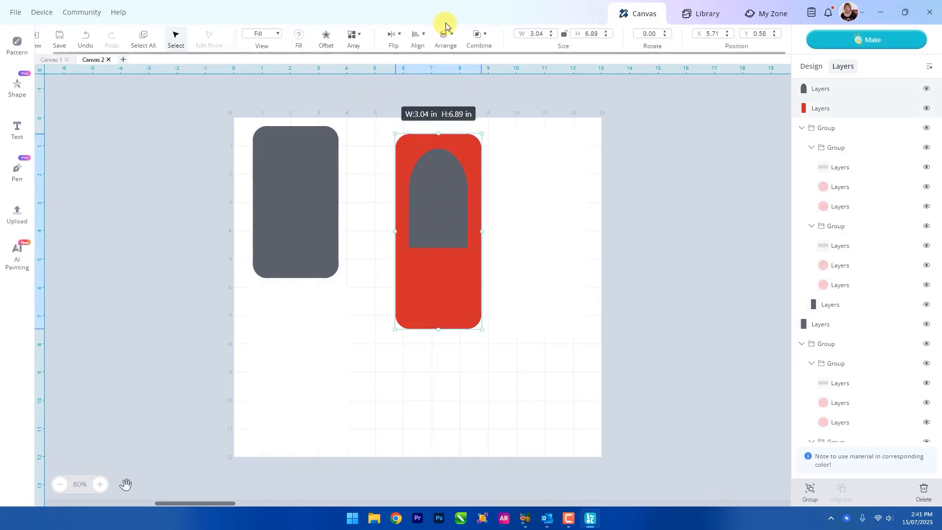
left_click(420, 38)
left_click(442, 146)
- Subtract the arch from the red rounded rectangle and move the resulting cut-out panel aside
left_click_drag(375, 119, 488, 348)
left_click(484, 39)
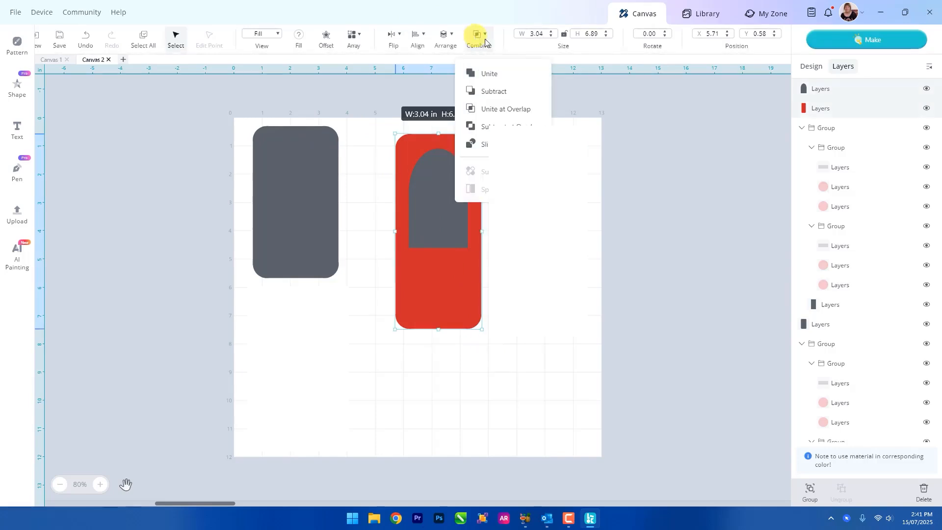
left_click(494, 92)
left_click_drag(448, 288, 351, 309)
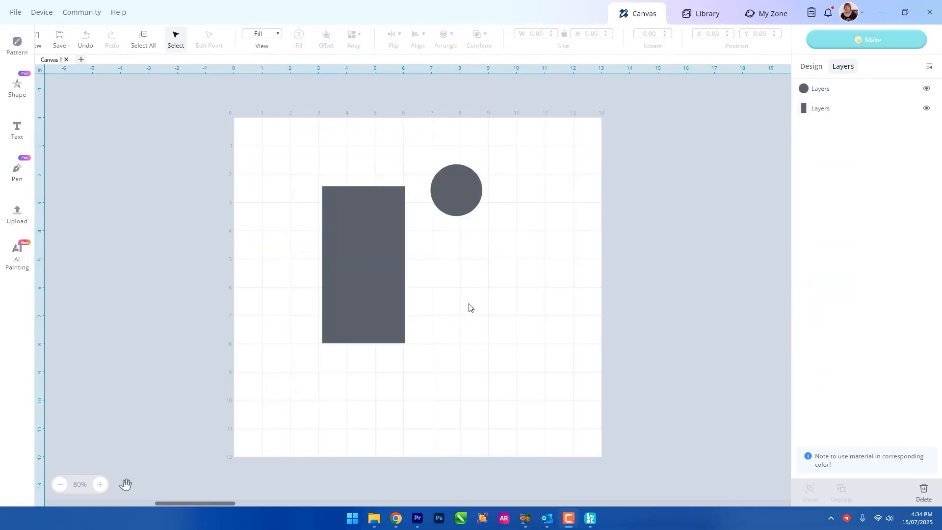
- Move the tall rectangle and the circle toward the canvas's left side, and toggle the visibility of the topmost rectangle layer
left_click_drag(386, 289, 332, 293)
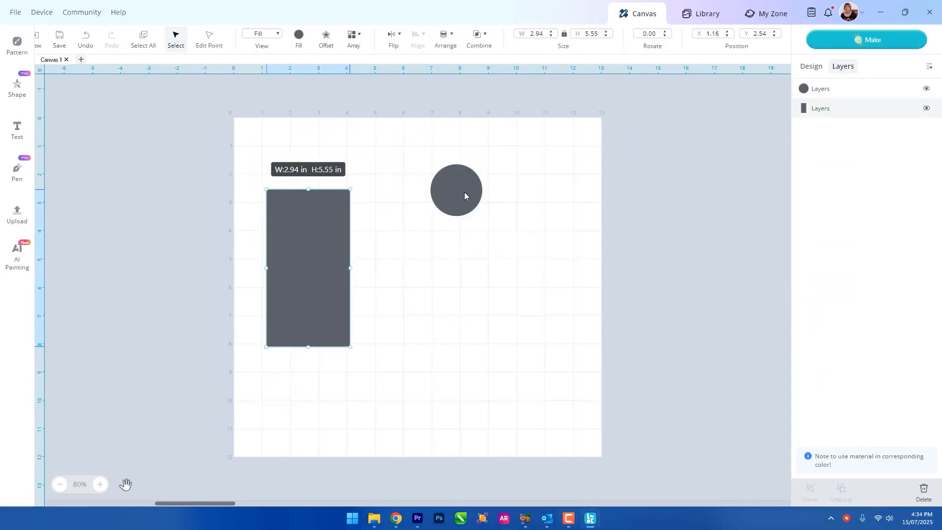
left_click_drag(464, 192, 380, 161)
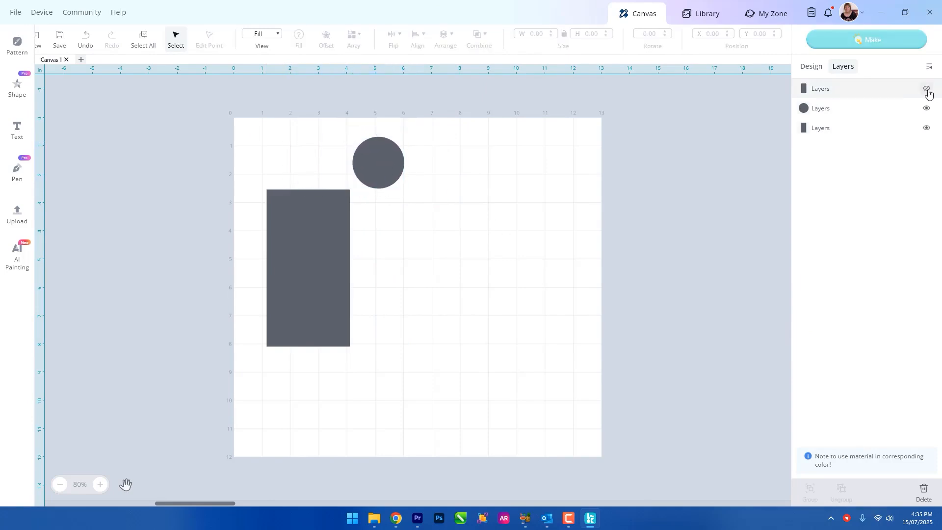
left_click(927, 90)
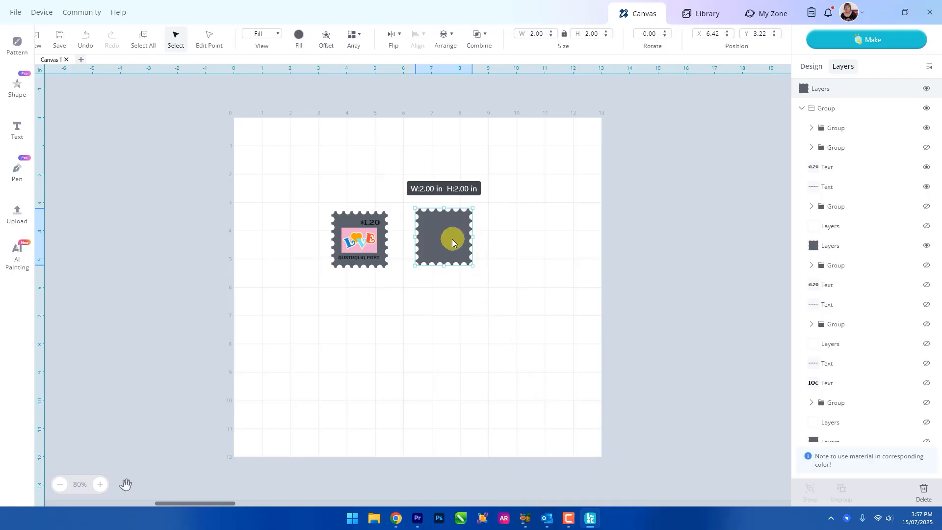
left_click(515, 242)
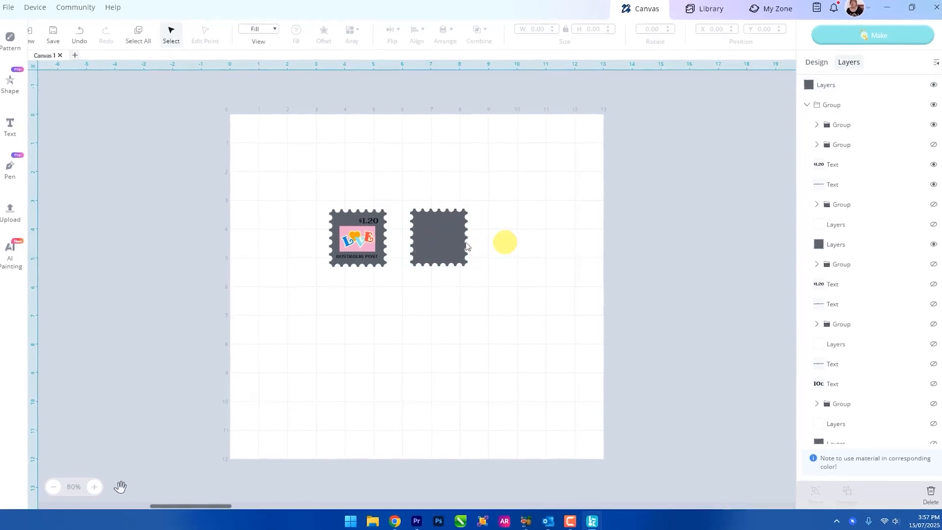
left_click(353, 245)
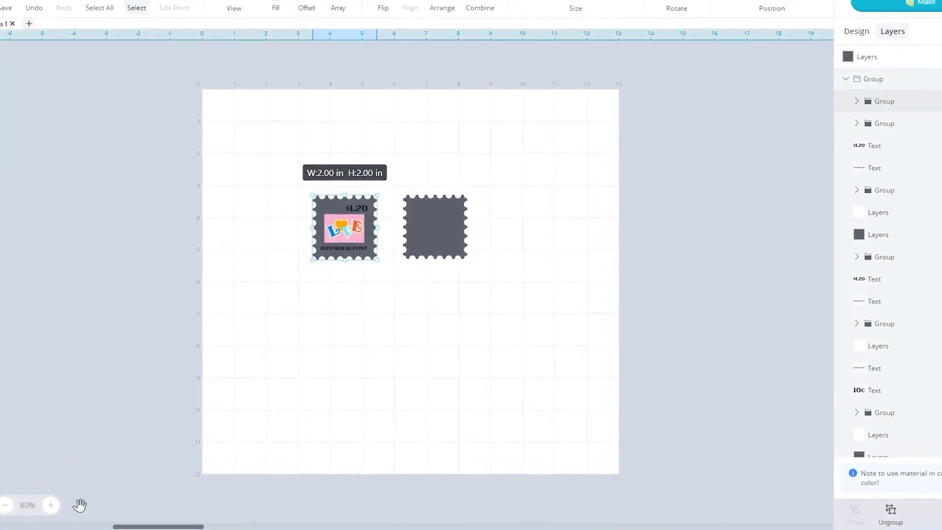
left_click(577, 303)
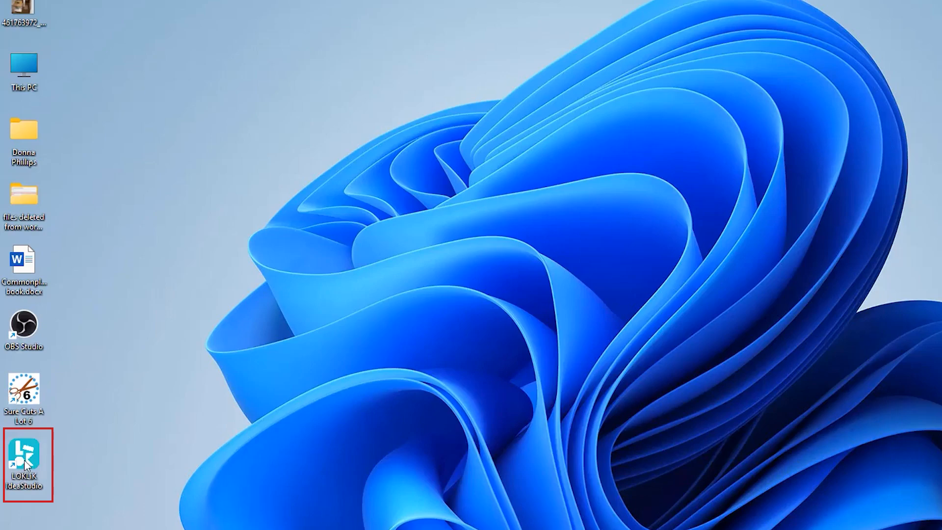
- Open LOKLIK IdeaStudio and add a square shape to the empty canvas
double_click(24, 456)
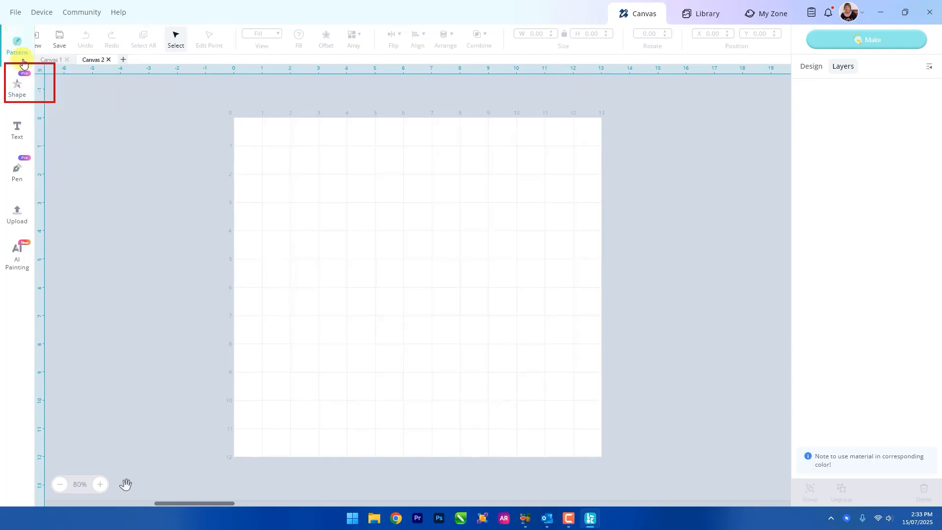
left_click(17, 88)
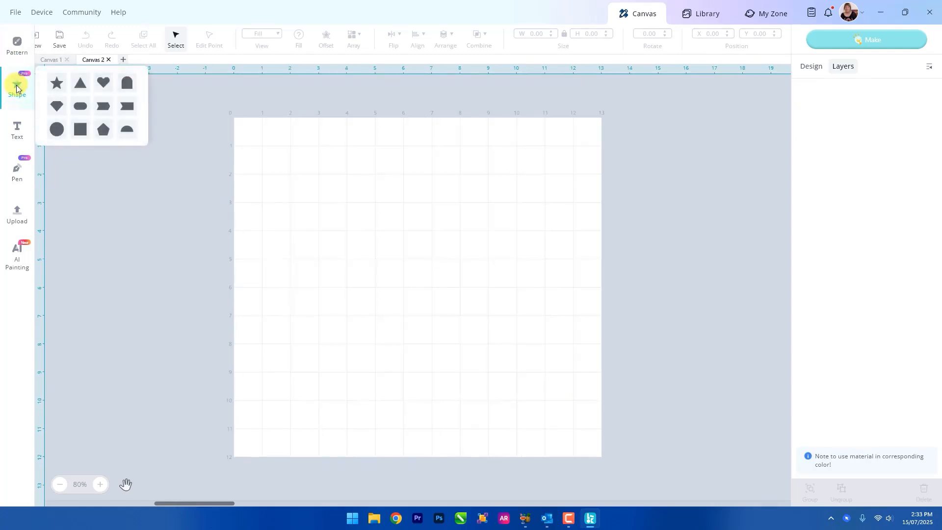
left_click(79, 130)
left_click(380, 268)
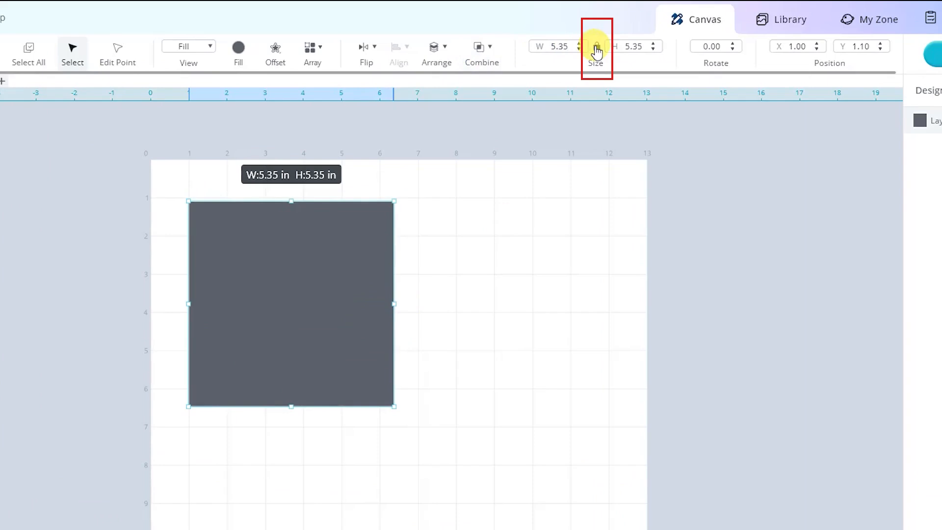
- Unlock the square's proportions, resize it to a rectangle about 3.03 in wide and 6.00 in high, and relock the proportions
left_click(597, 49)
left_click_drag(394, 304, 304, 298)
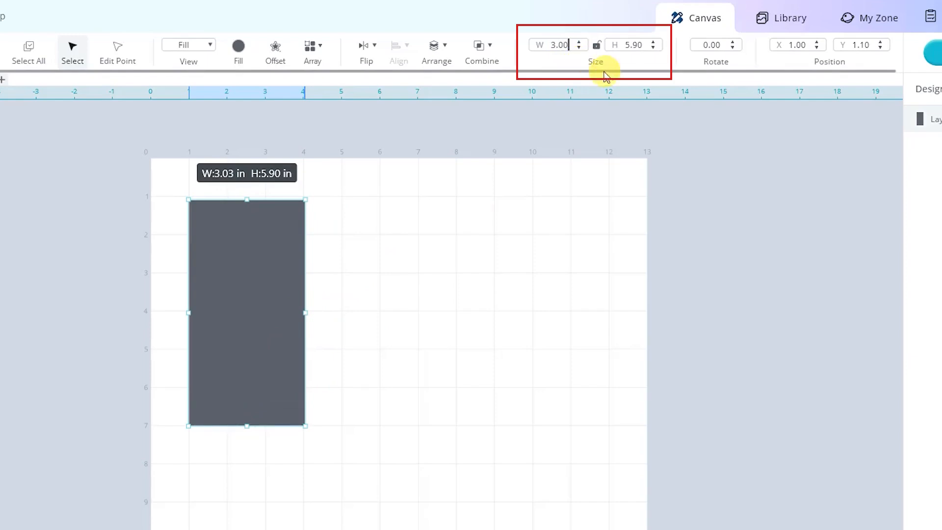
left_click(634, 44)
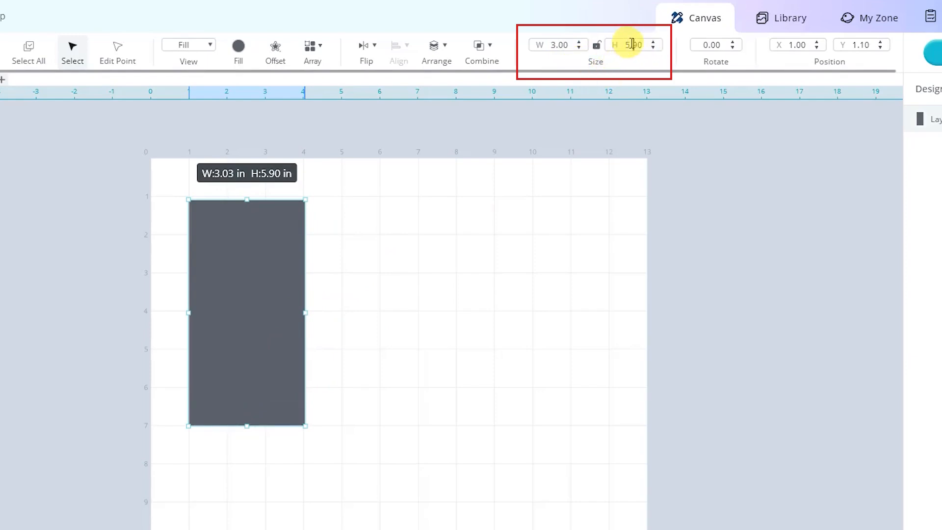
left_click_drag(643, 44, 622, 44)
type("6")
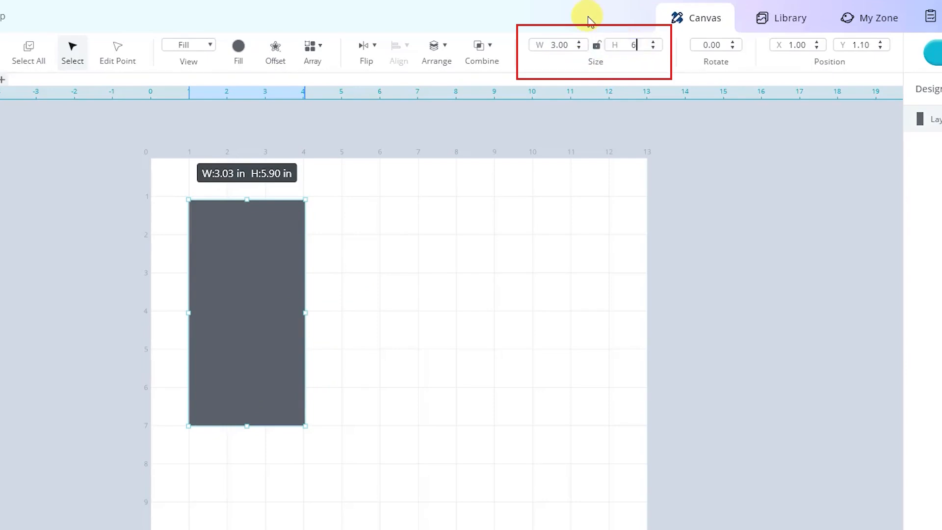
type(".0")
key("Return")
left_click(597, 46)
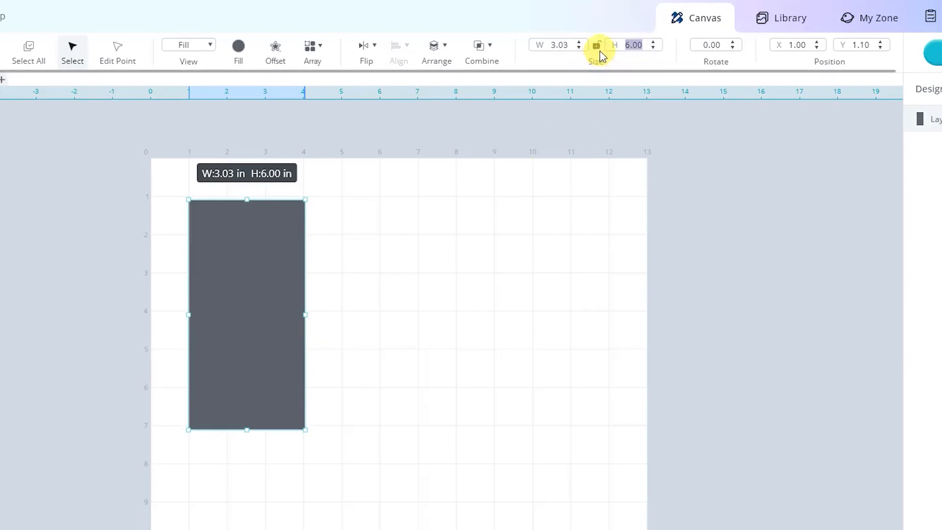
left_click(448, 248)
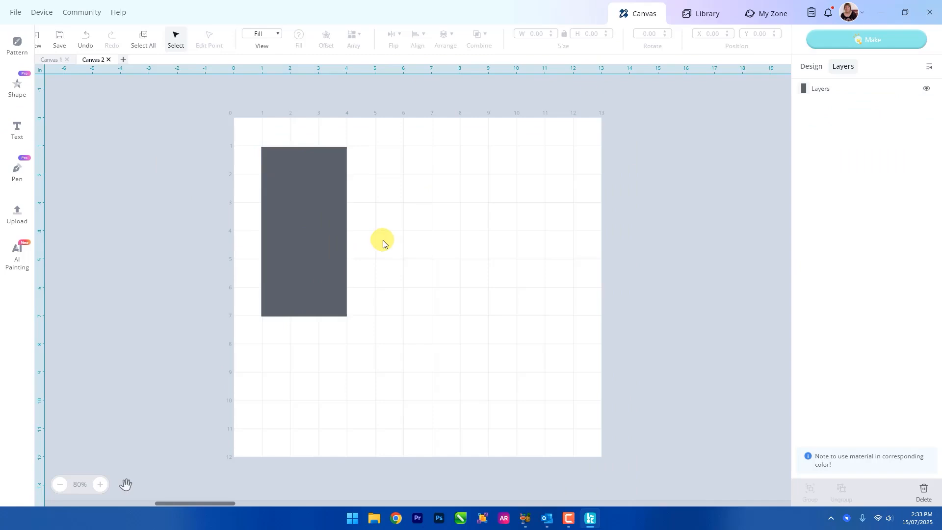
- Add a circle beside the rectangle and fill it with pink F2C8CD
left_click(17, 91)
left_click(57, 129)
left_click_drag(393, 211, 531, 233)
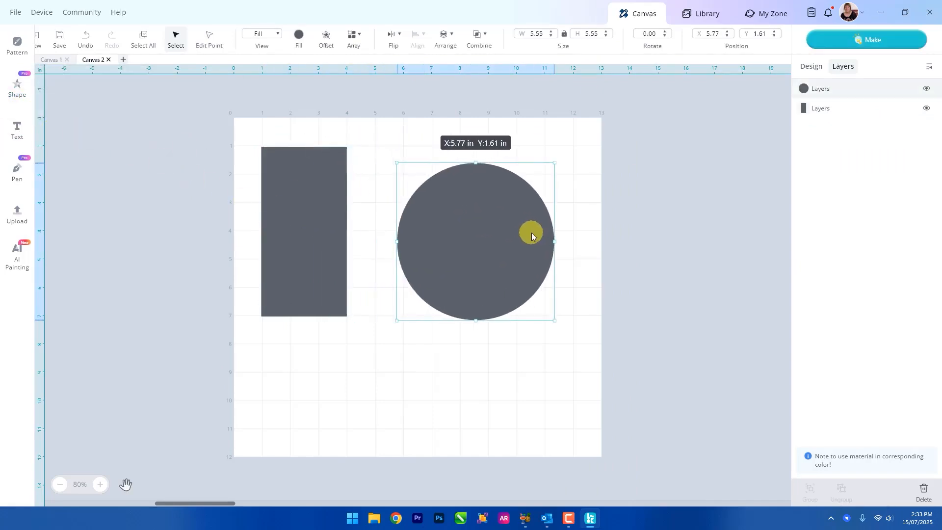
left_click(298, 37)
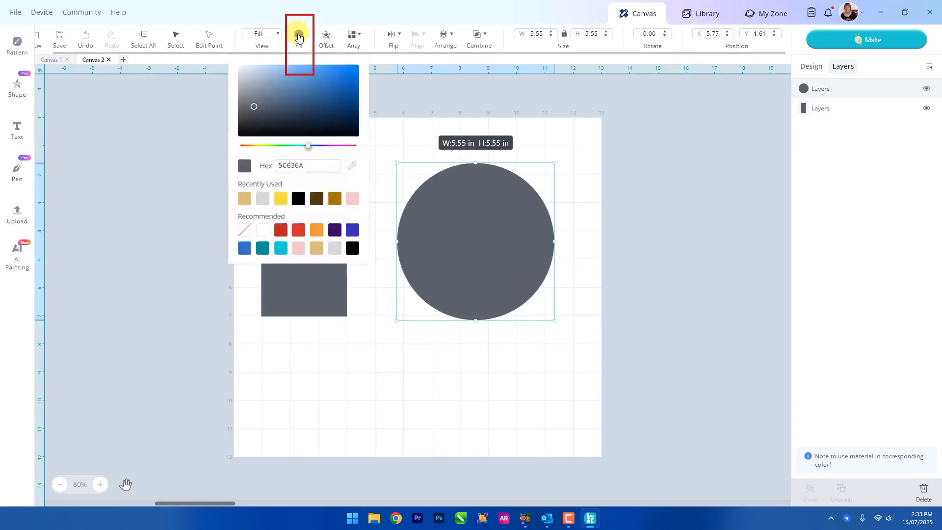
left_click(355, 205)
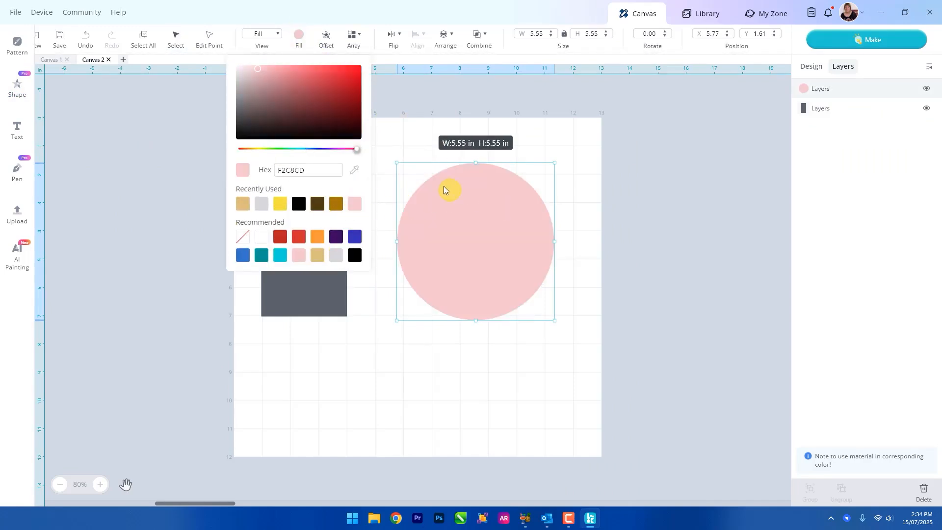
- Shrink the pink circle to 1.00 in across and place it over the rectangle's upper-right corner
left_click(396, 165)
left_click_drag(396, 164, 521, 287)
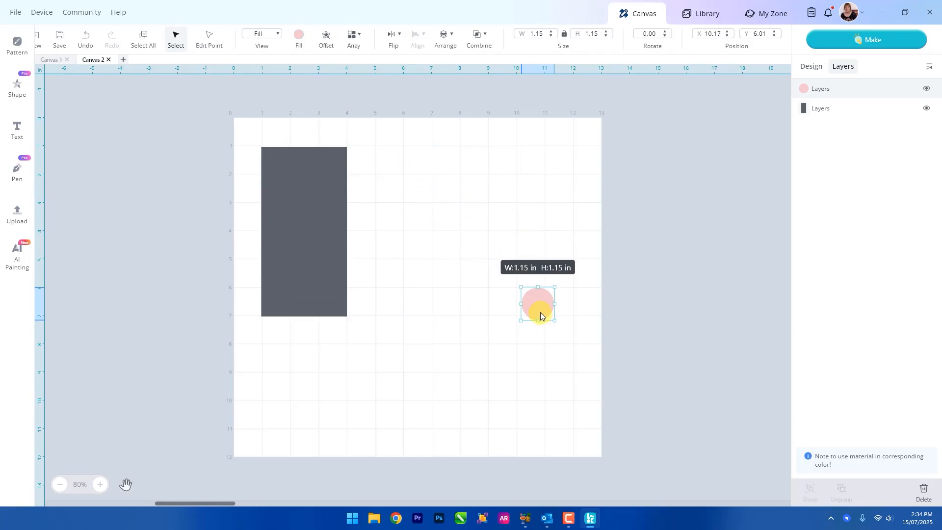
left_click_drag(541, 312, 334, 159)
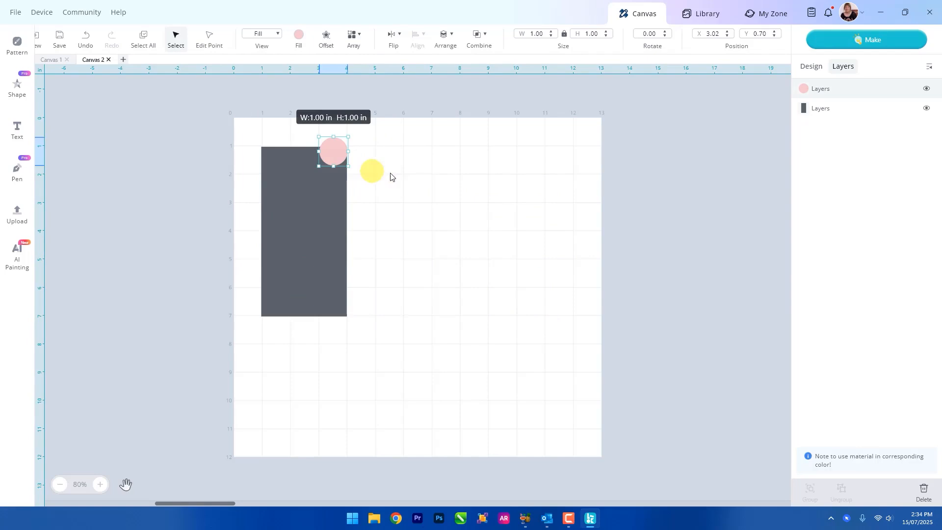
- Duplicate the pink circle and place the copy over the rectangle's upper-left corner
right_click(336, 156)
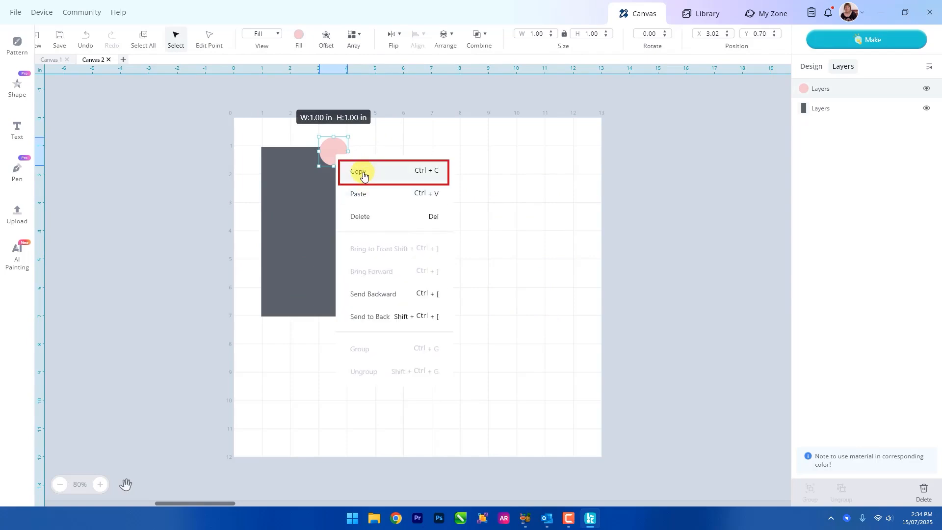
left_click(364, 176)
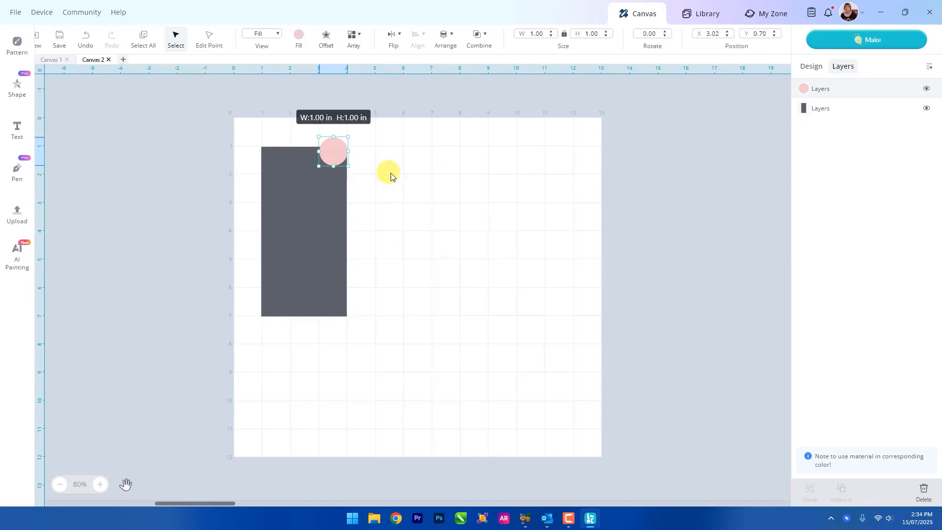
right_click(392, 178)
left_click(414, 210)
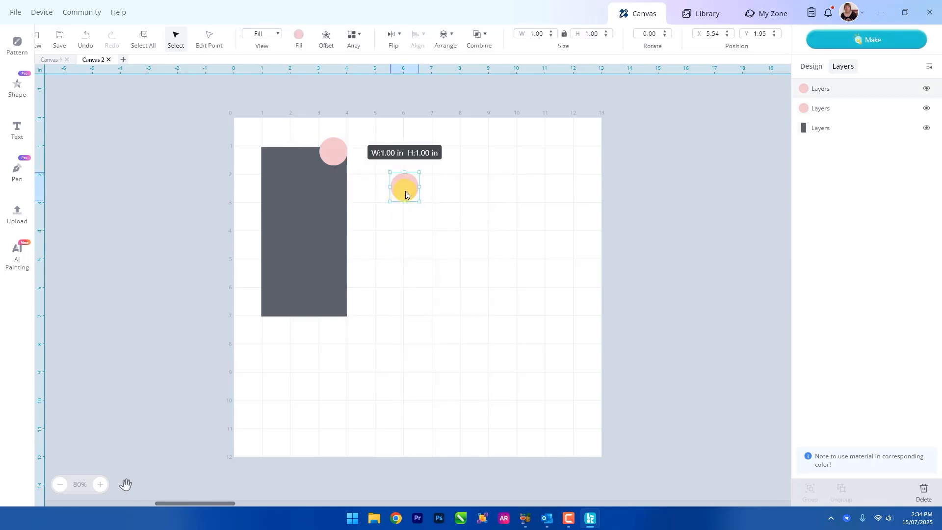
left_click_drag(405, 192, 275, 156)
- Fine-tune both pink circles so each is centered on the rectangle's top edge and flush with its outer side
scroll(436, 207, "up", 5)
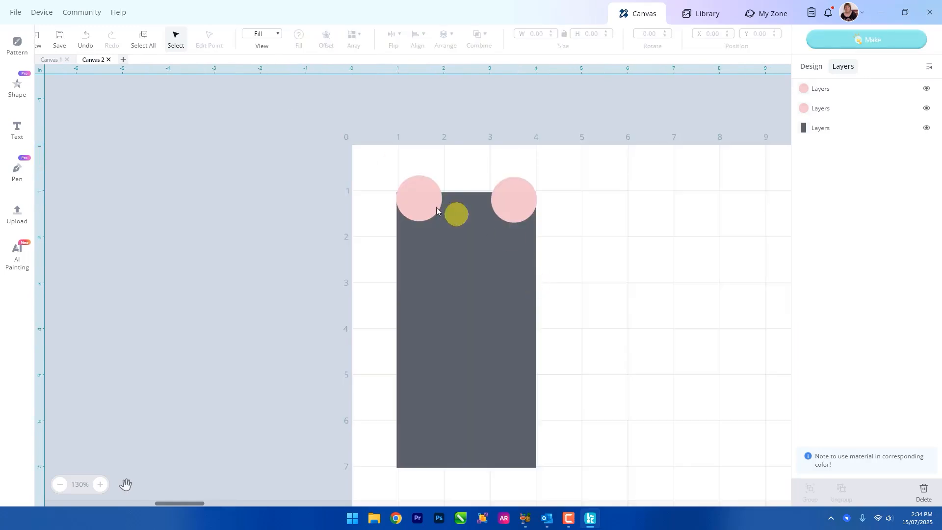
left_click_drag(421, 196, 426, 195)
left_click(607, 214)
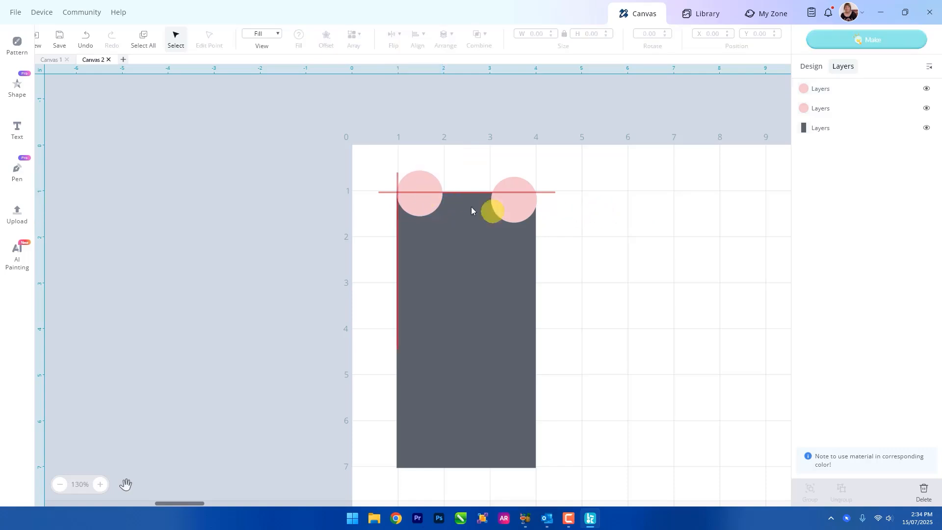
left_click(428, 199)
left_click(577, 208)
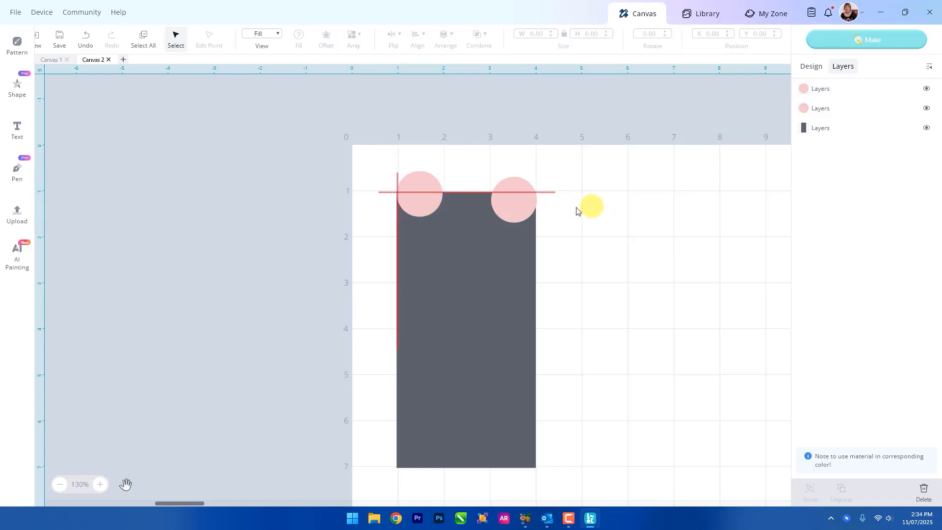
left_click_drag(528, 205, 528, 201)
left_click(597, 207)
- Align the two pink circles by their bottom edges so they sit level with each other
left_click(513, 196)
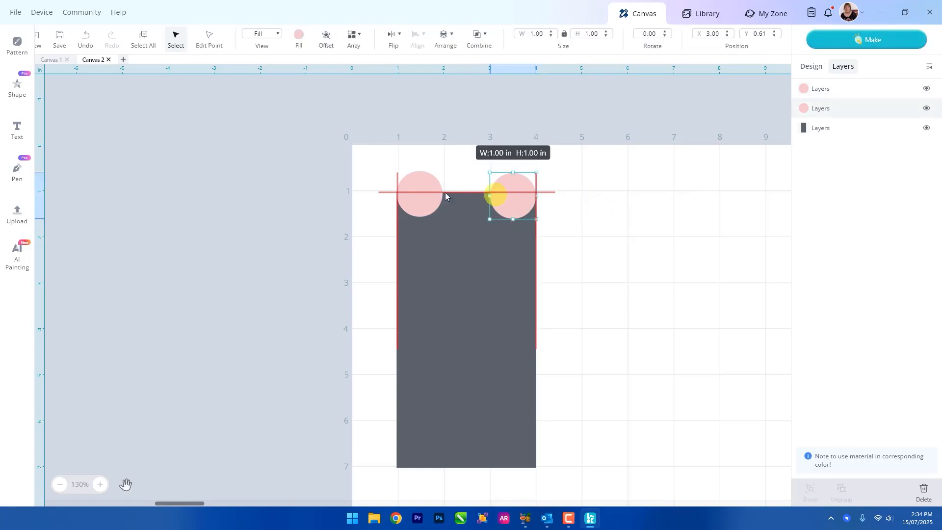
left_click(419, 197, "shift")
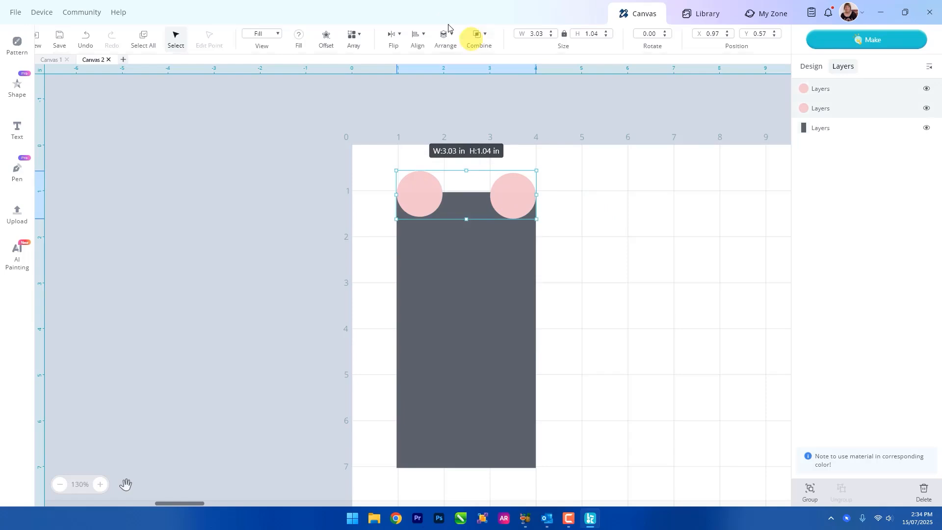
left_click(418, 34)
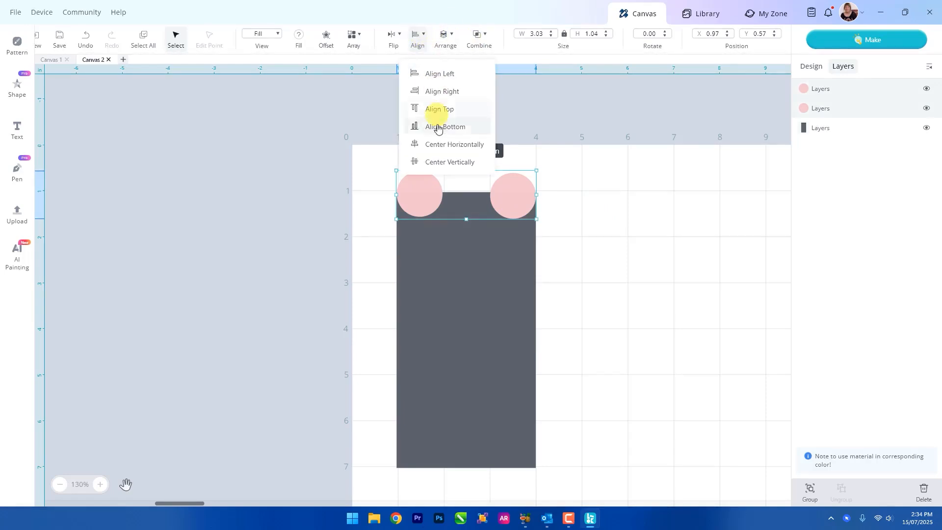
left_click(441, 153)
left_click(577, 153)
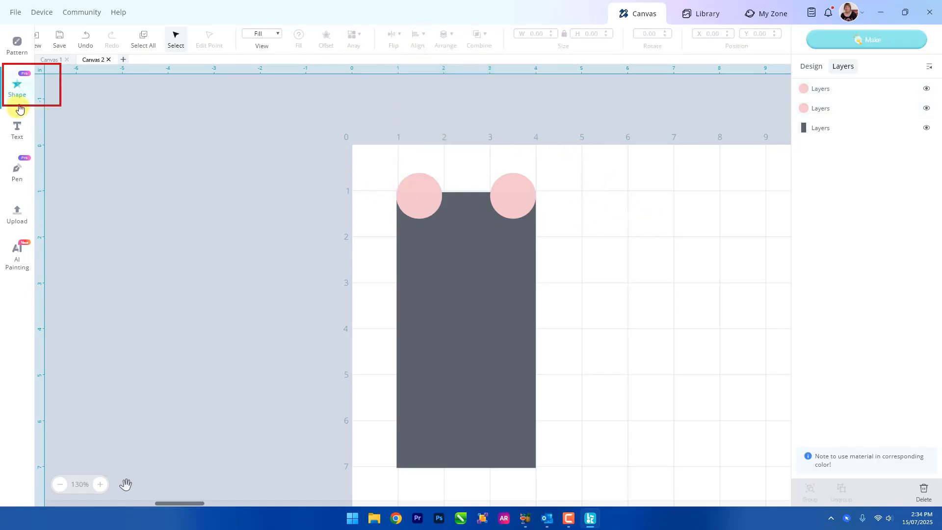
- Add a square shape with its proportions unlocked and resize it to a flat bar about 3.44 in wide and 1.17 in high
left_click(17, 86)
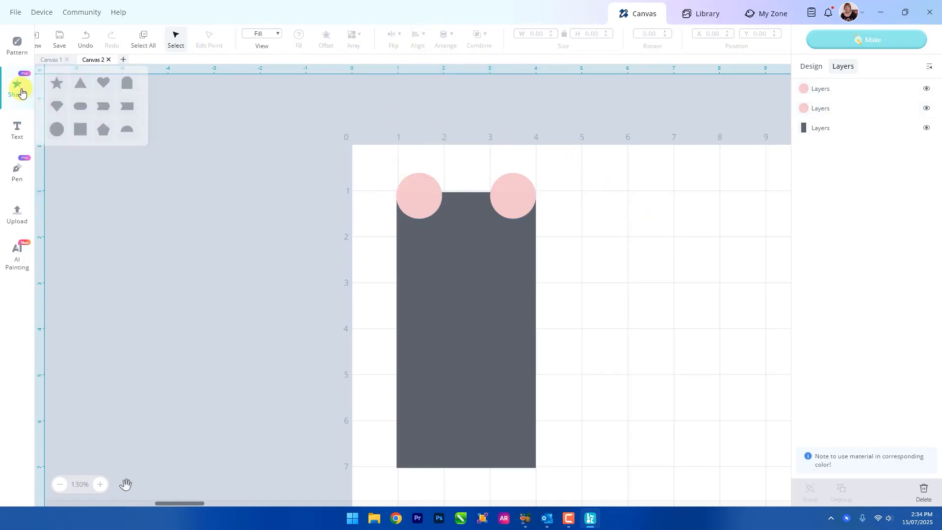
left_click(75, 129)
left_click_drag(406, 216, 605, 260)
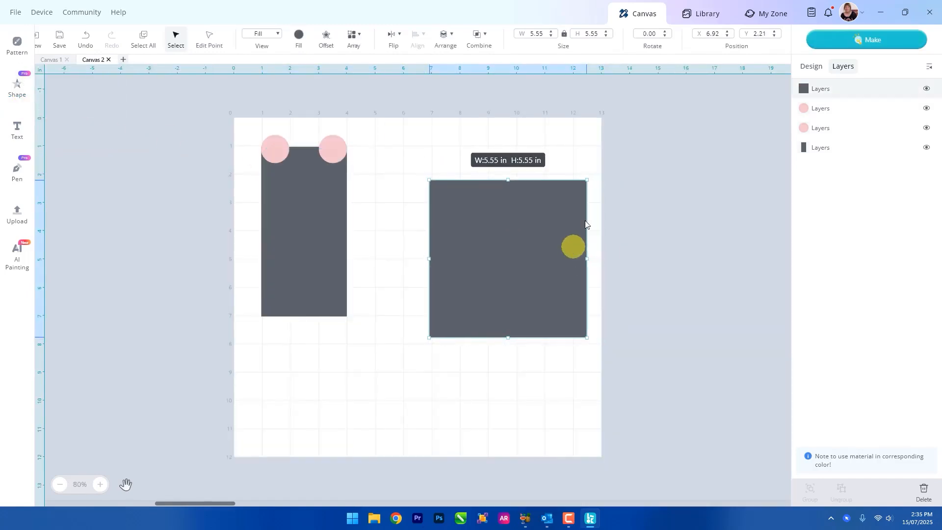
left_click(564, 38)
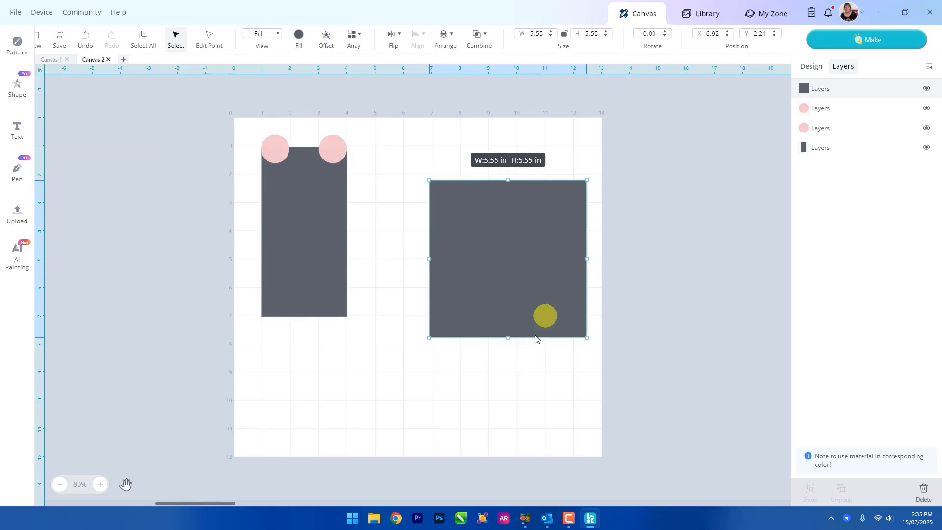
left_click_drag(508, 338, 518, 213)
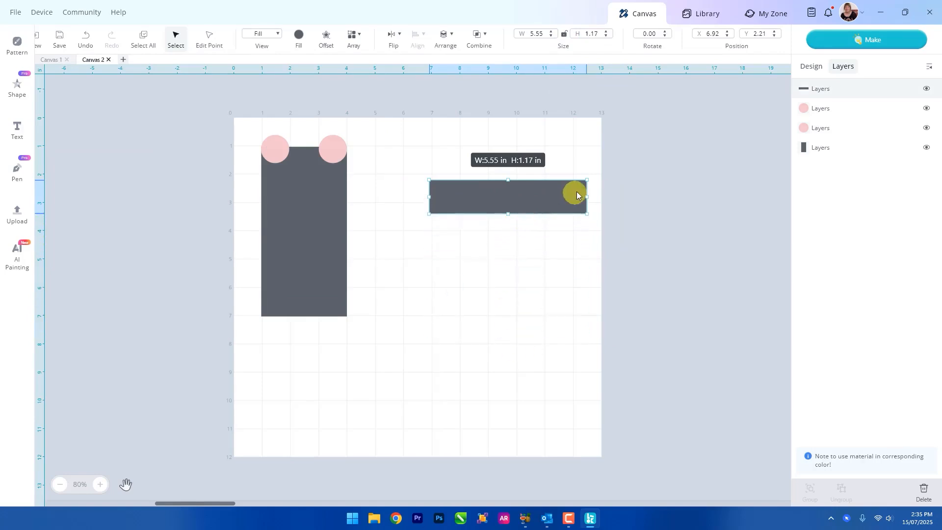
left_click_drag(588, 196, 527, 195)
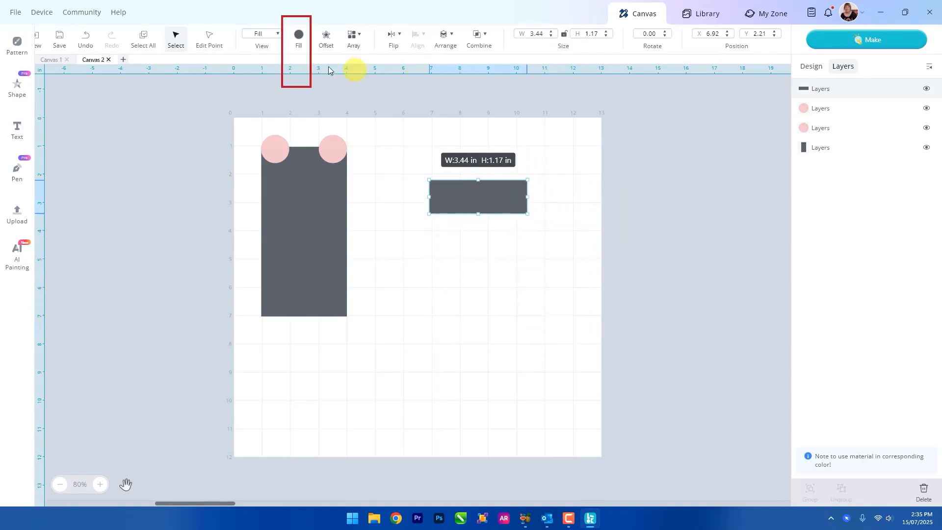
- Fill the bar light gray and fit it between the centers of the two pink circles, about 2.06 by 0.83 in
left_click(298, 34)
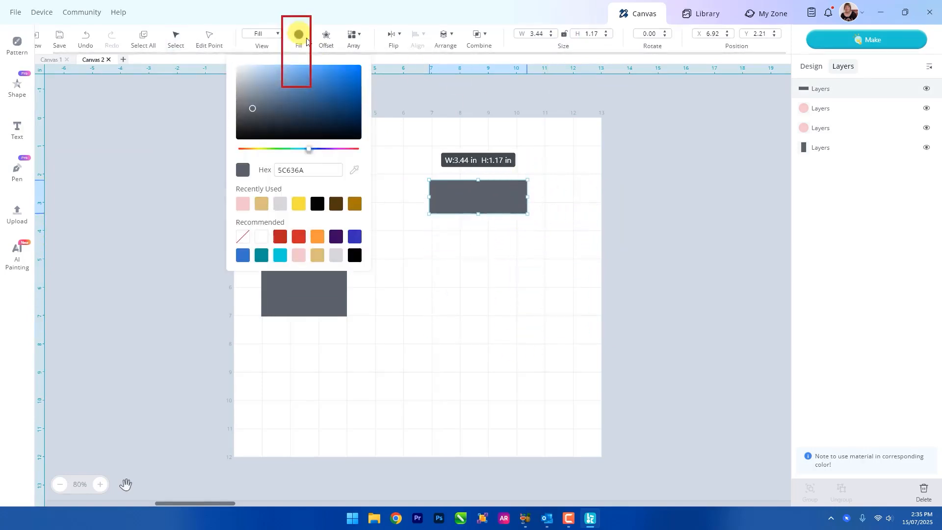
left_click(336, 256)
left_click_drag(478, 214, 328, 147)
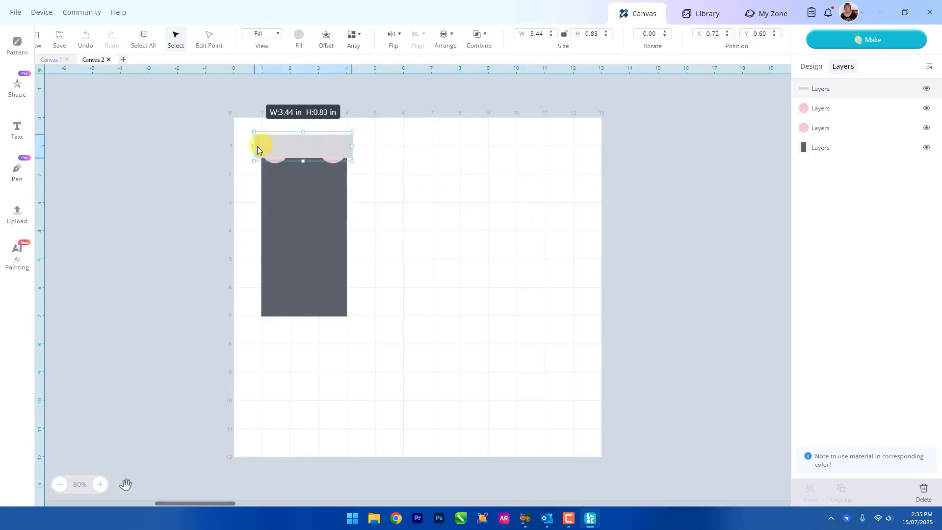
left_click_drag(254, 145, 276, 147)
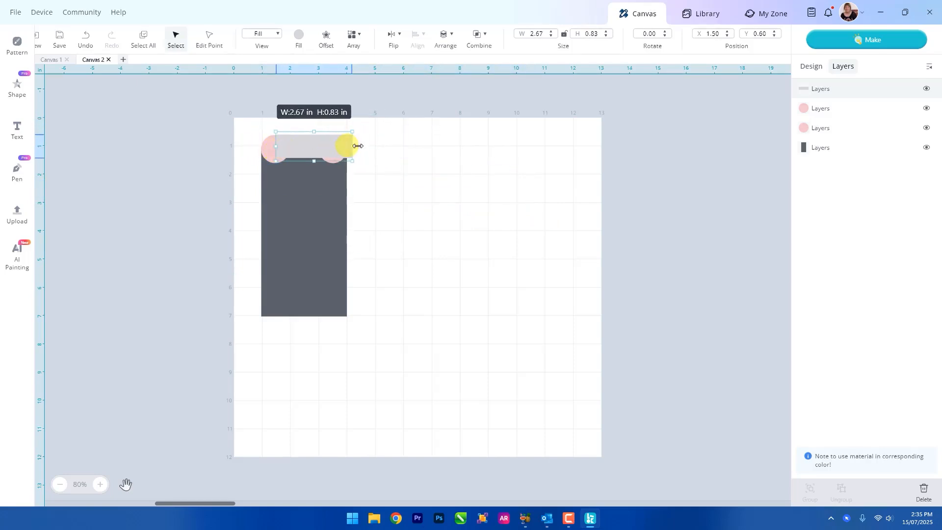
left_click_drag(353, 147, 335, 150)
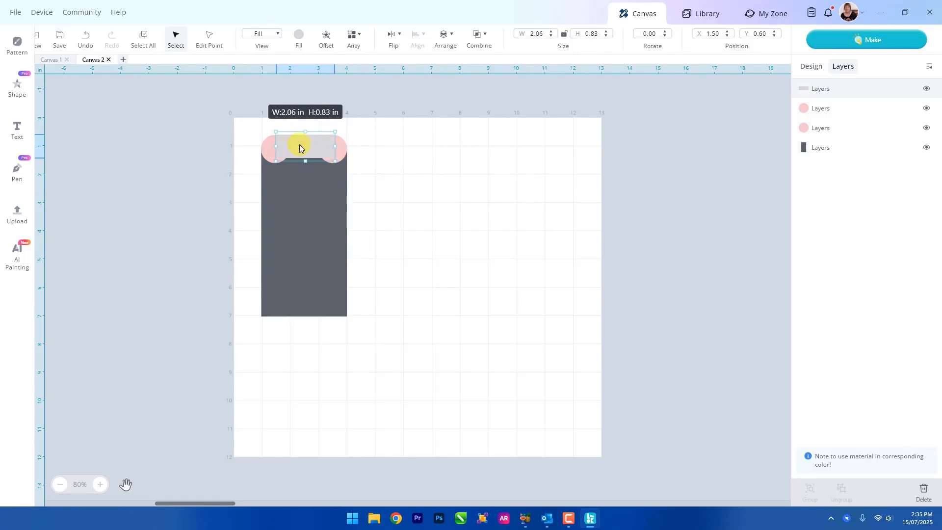
- Fine-tune the gray bar to 2.10 by 0.72 in, level with the circles' top edges and reaching both circle centers
scroll(299, 144, "up", 5)
left_click_drag(440, 223, 438, 218)
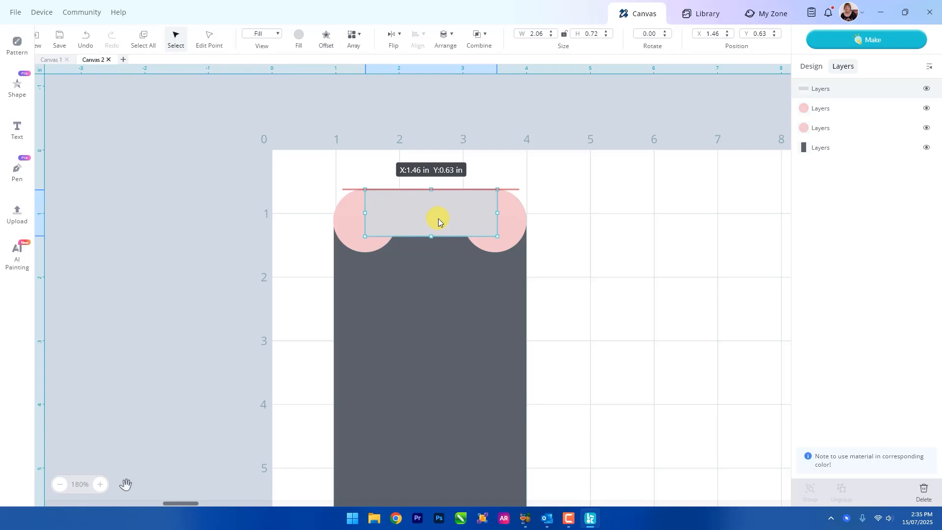
left_click_drag(498, 213, 498, 213)
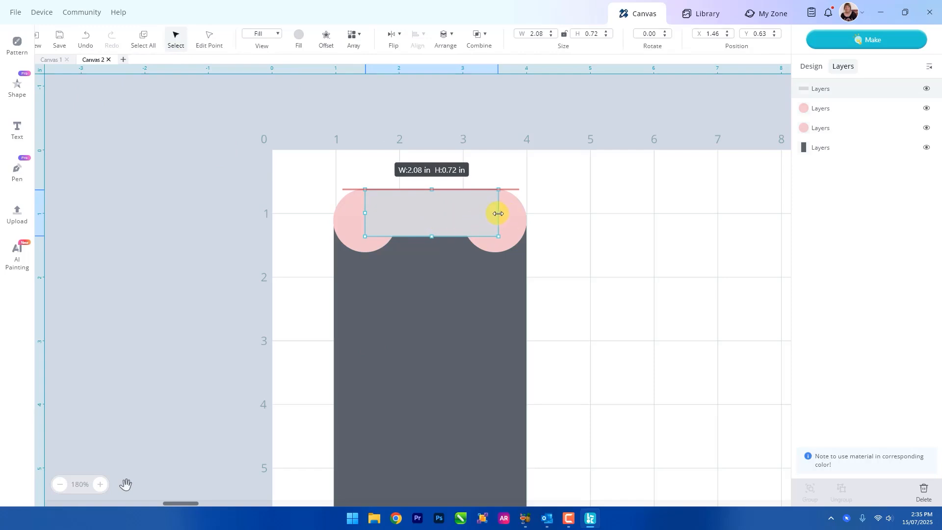
left_click(599, 221)
left_click(391, 217)
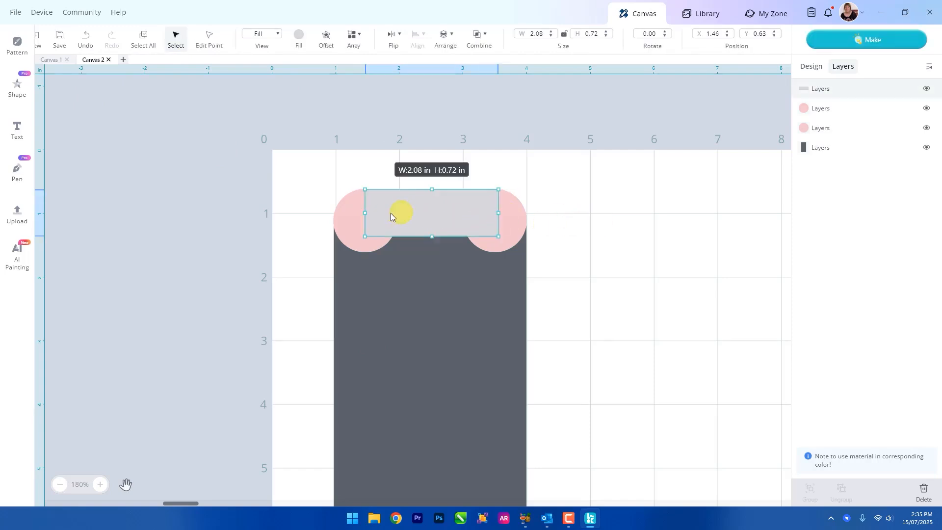
left_click_drag(365, 212, 364, 211)
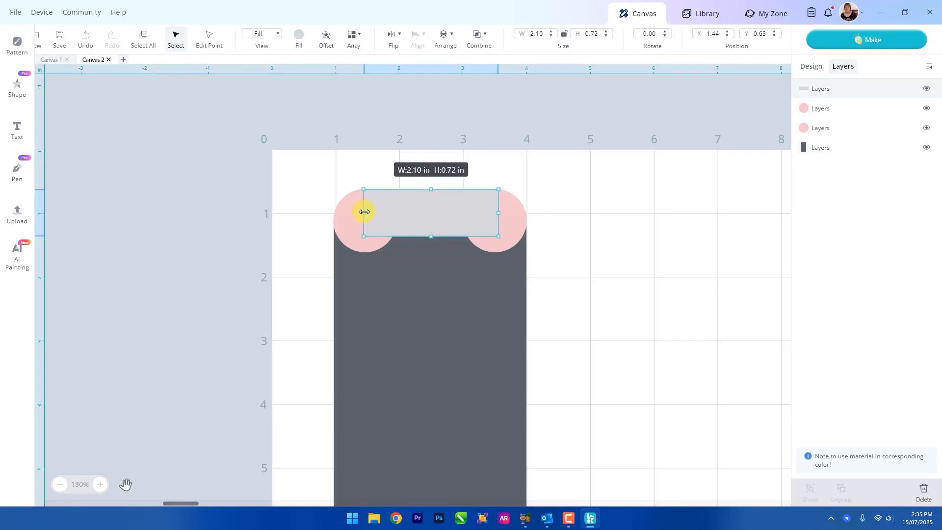
left_click(616, 242)
- Switch all shapes to the Contour view and inspect how the circles and bar outlines meet at the corner
key("ctrl+a")
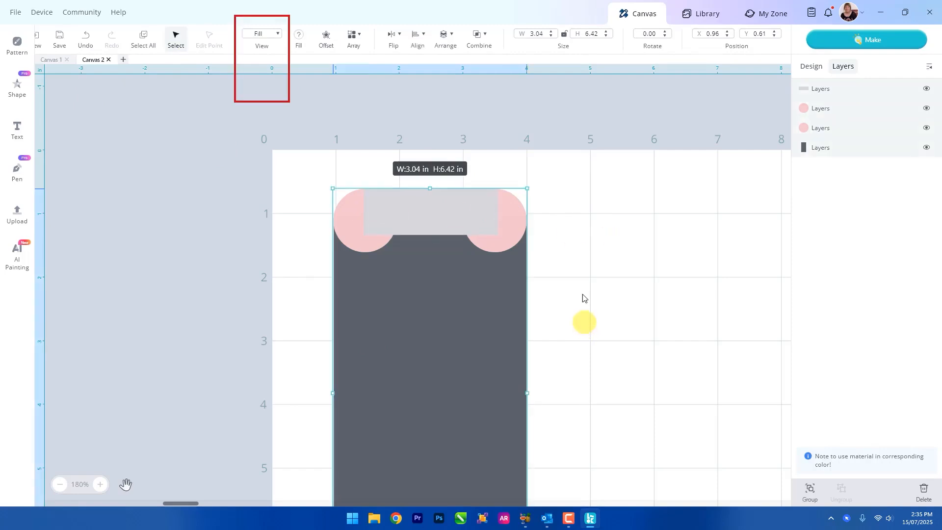
left_click(267, 34)
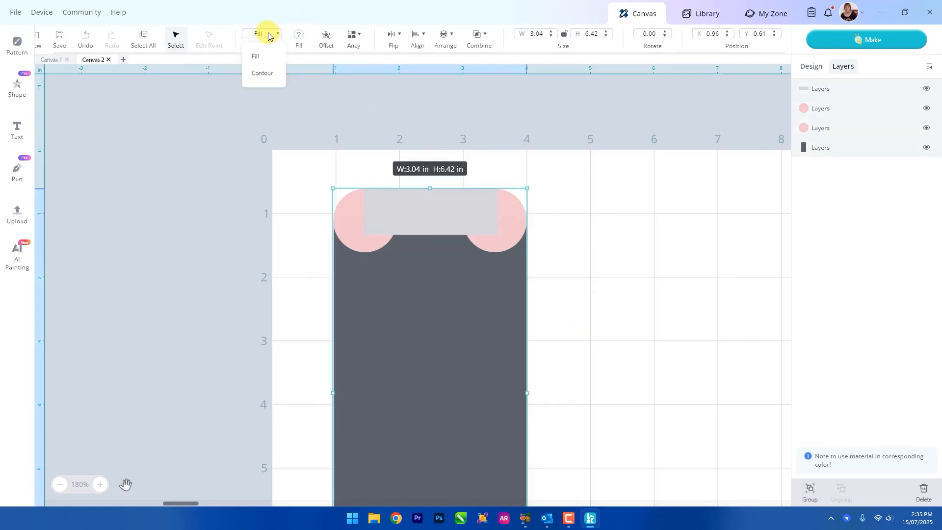
left_click(263, 75)
left_click(653, 223)
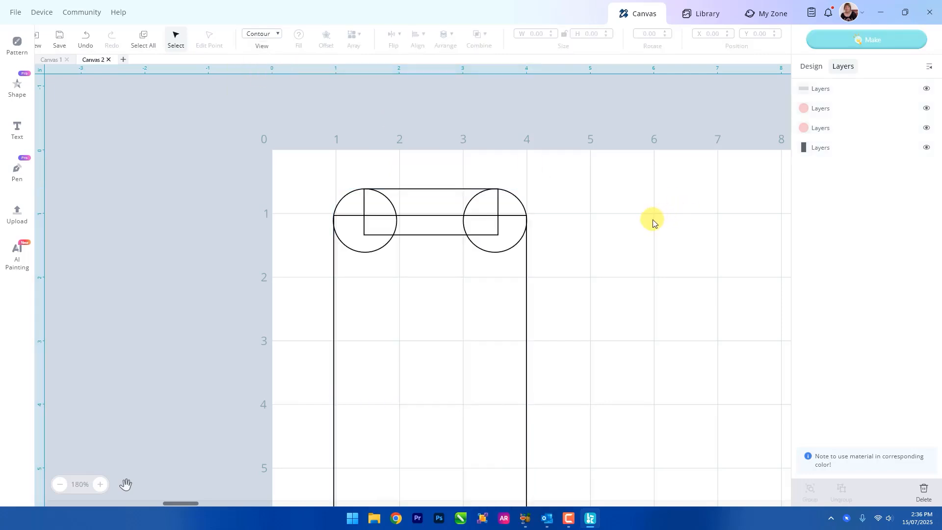
scroll(569, 255, "up", 3)
left_click(568, 276)
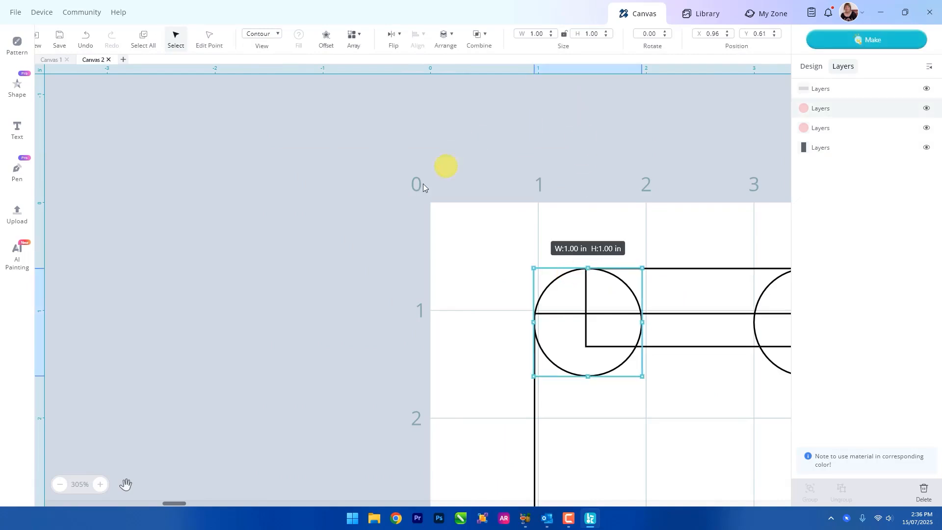
left_click(388, 181)
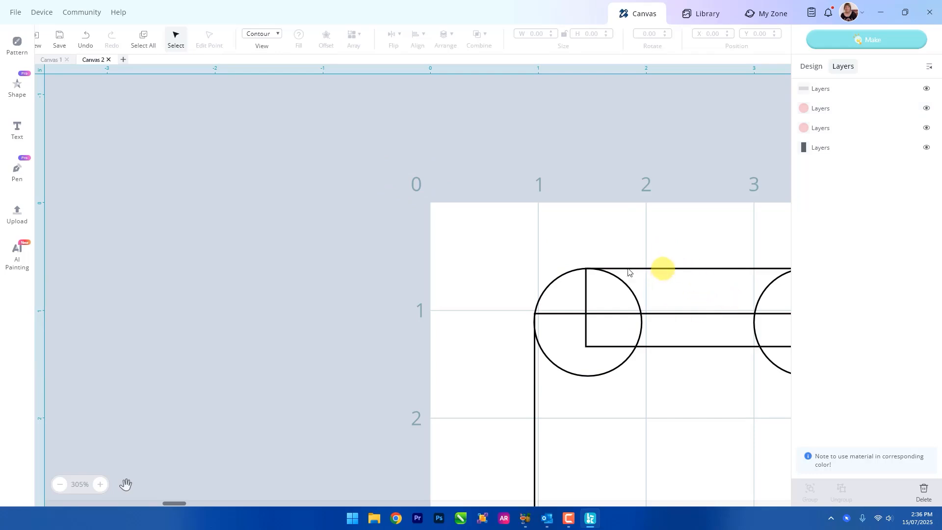
scroll(588, 270, "down", 5)
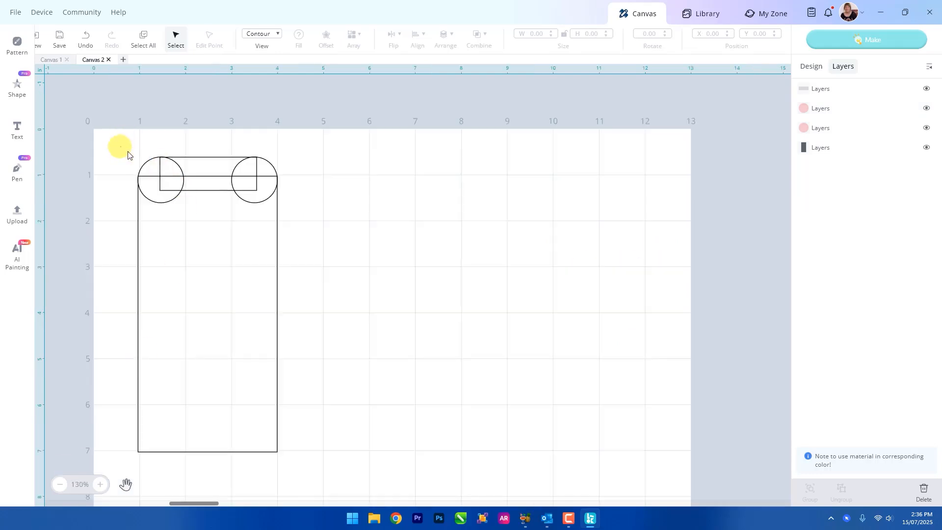
- Try uniting the rectangle, both circles and the bar into a single shape, and undo the union
left_click_drag(120, 147, 288, 219)
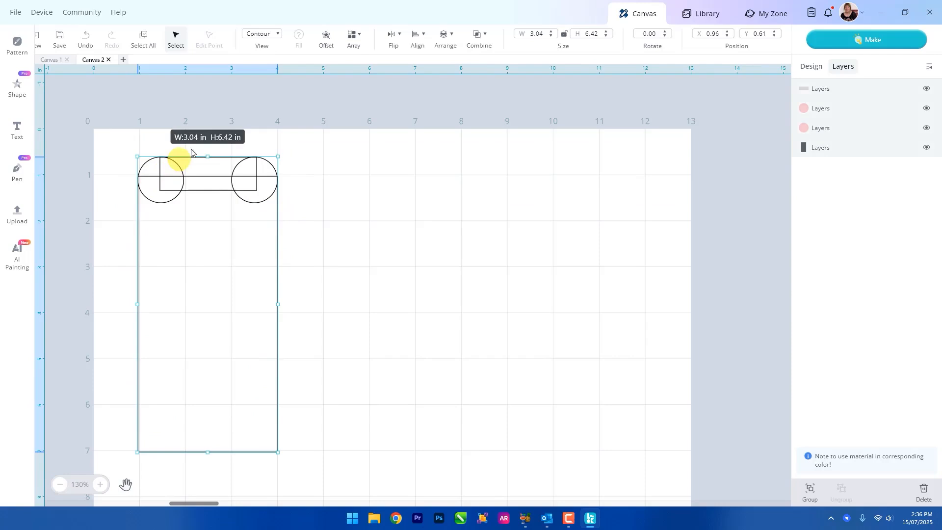
left_click(481, 38)
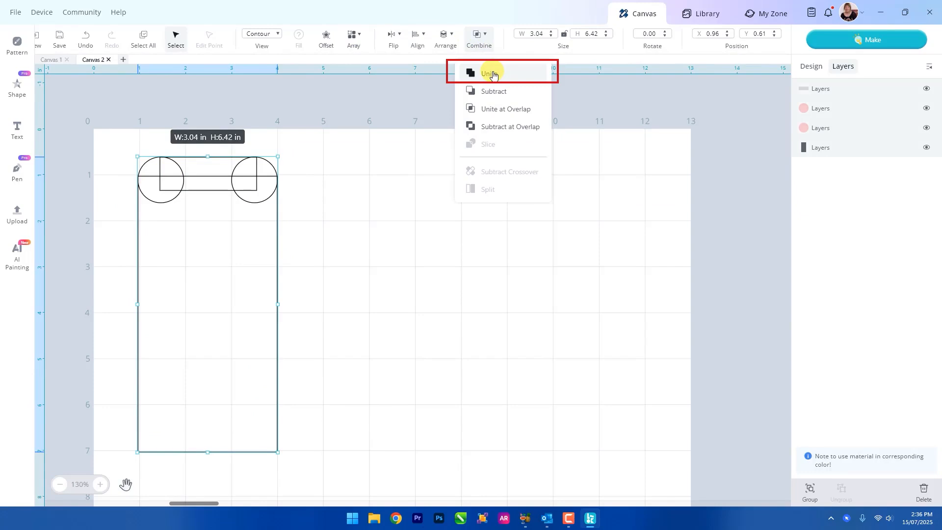
left_click(492, 74)
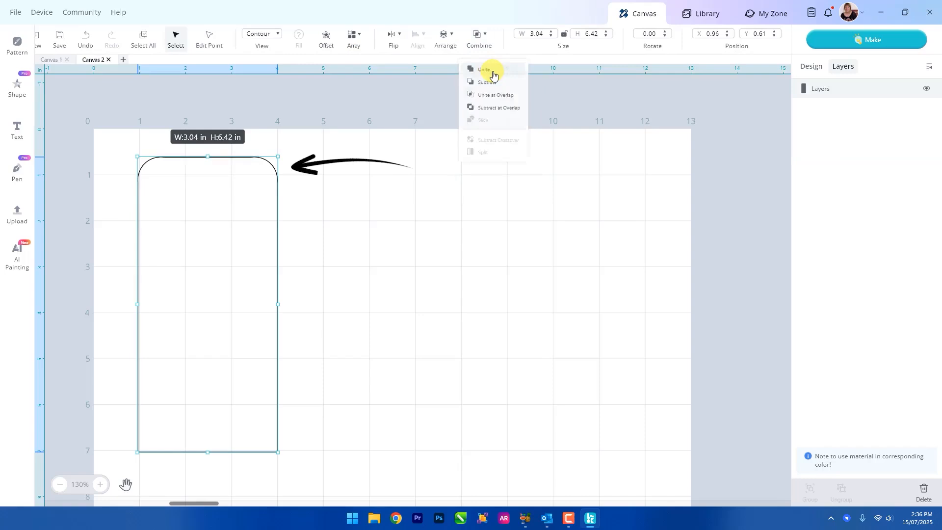
left_click(461, 212)
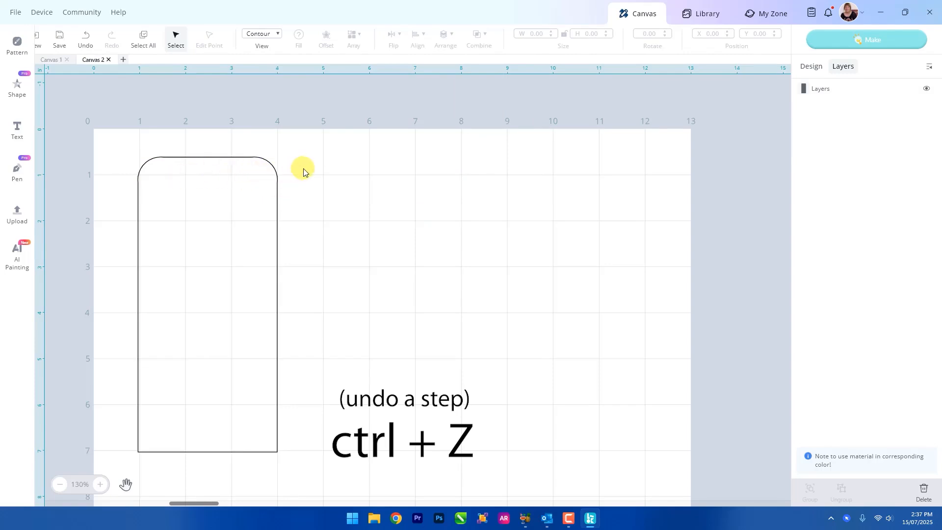
key("ctrl+z")
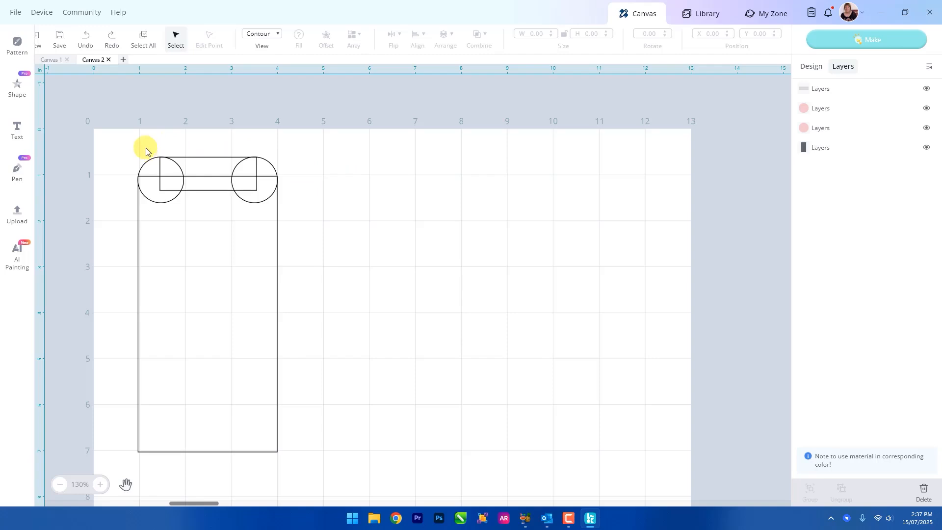
- Copy the two circles and the bar together and paste the copy beside the tall rectangle
left_click_drag(146, 147, 262, 170)
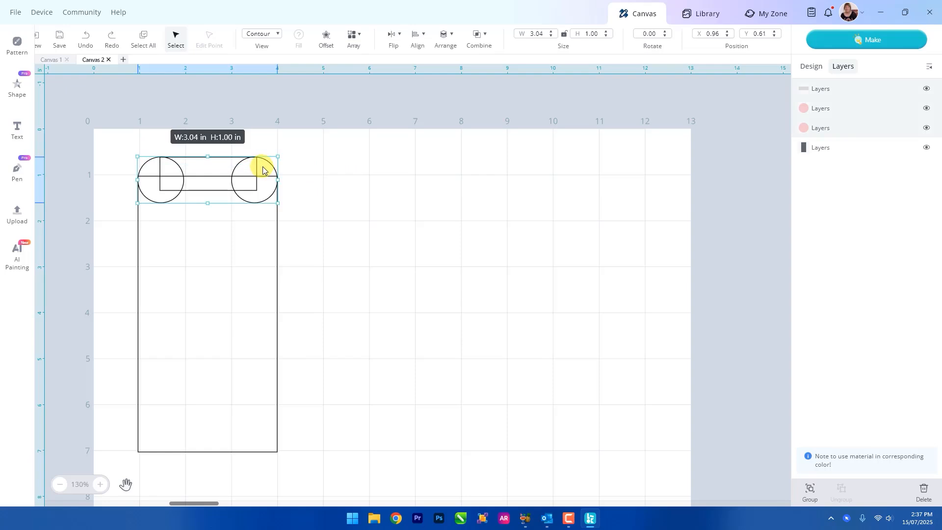
right_click(263, 169)
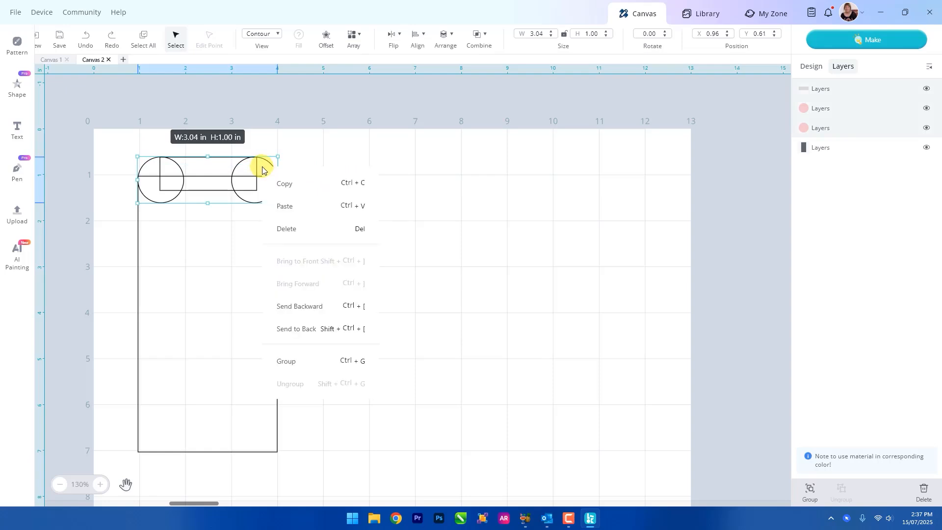
left_click(290, 187)
right_click(341, 201)
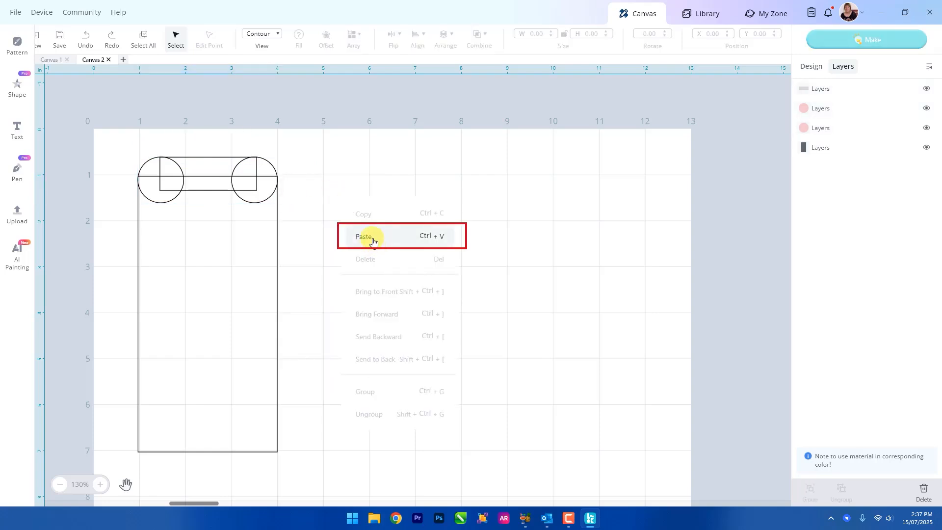
left_click(373, 241)
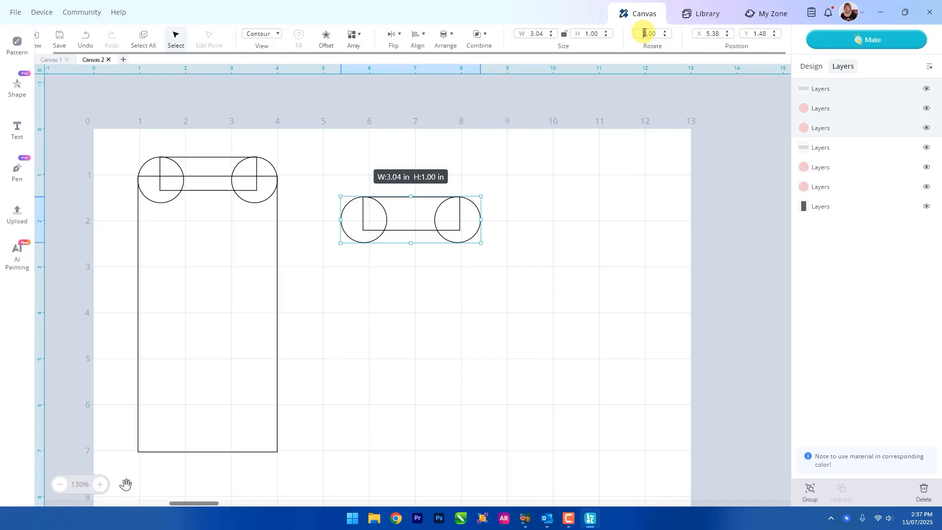
- Rotate the pasted circles and bar by 180 degrees and place them over the tall rectangle's bottom edge
left_click(644, 33)
type("18")
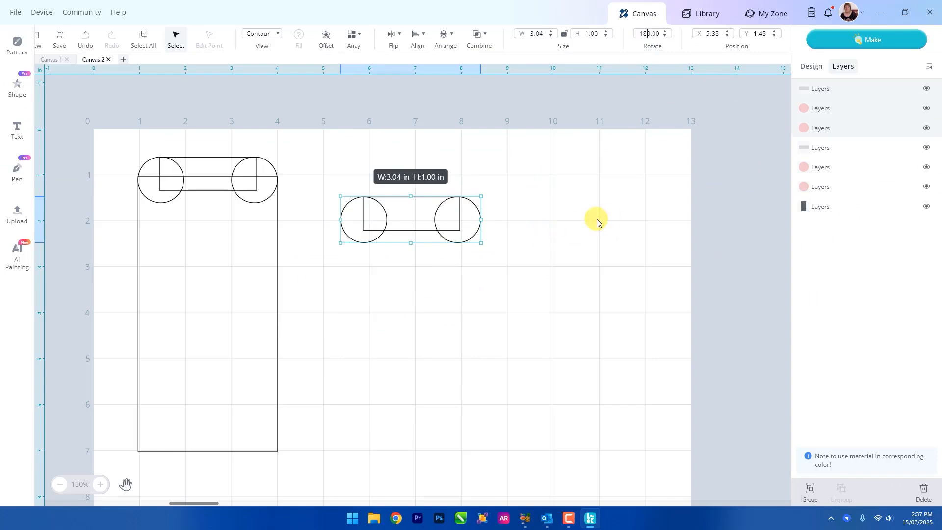
key("Return")
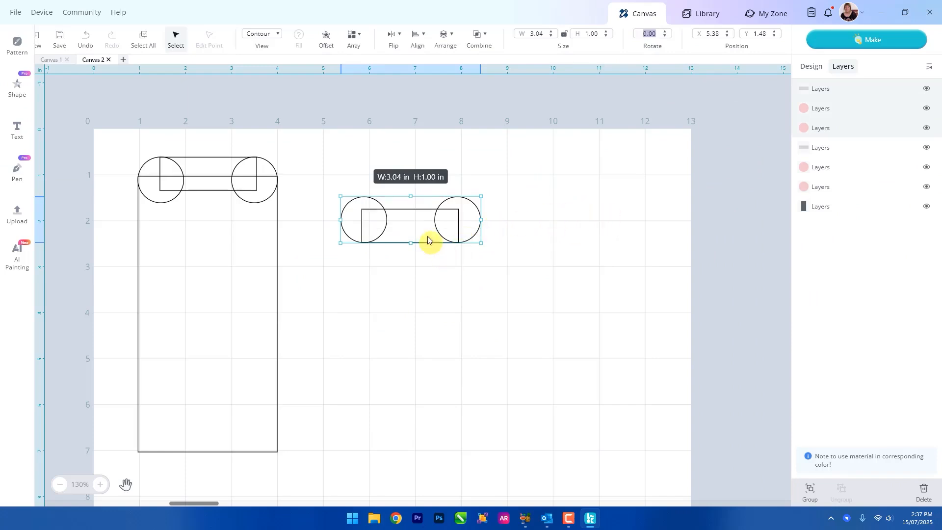
left_click_drag(422, 227, 222, 461)
left_click(321, 432)
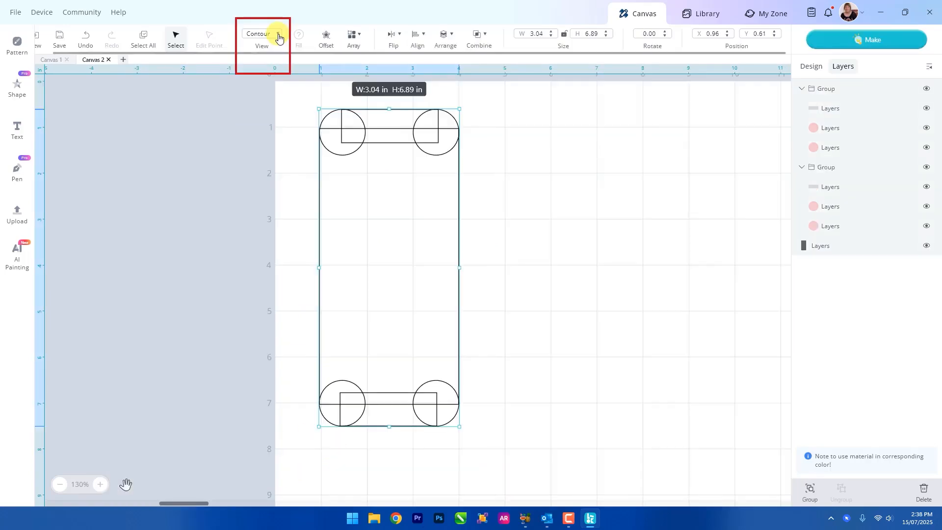
- Return all the shapes to the Fill view
left_click(273, 33)
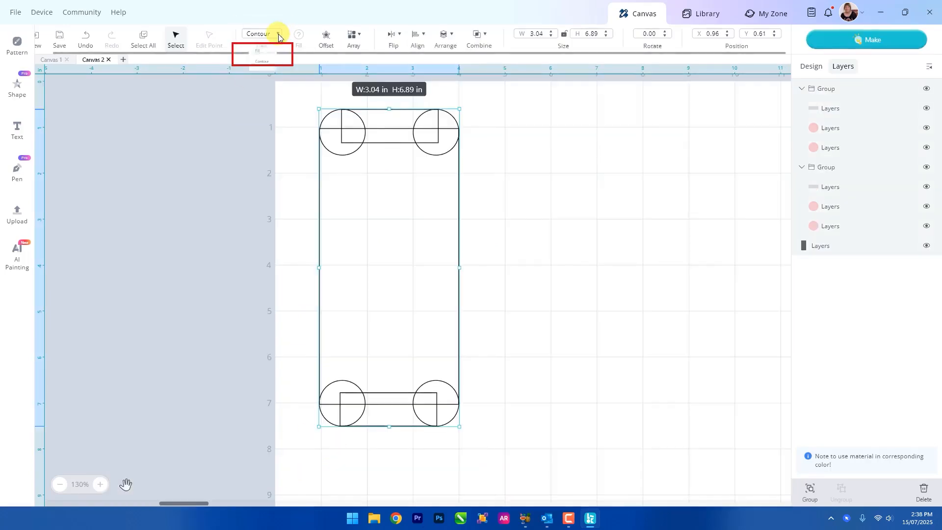
left_click(258, 56)
left_click(583, 192)
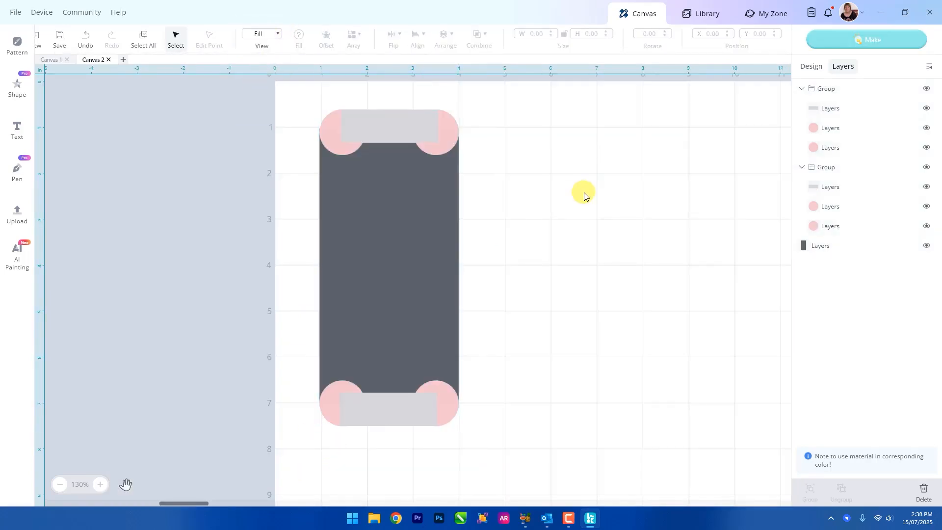
- Duplicate the whole arrangement of rectangle, circles and bars and place the copy alongside at about X 5.75, Y 0.64 in
left_click_drag(299, 87, 509, 467)
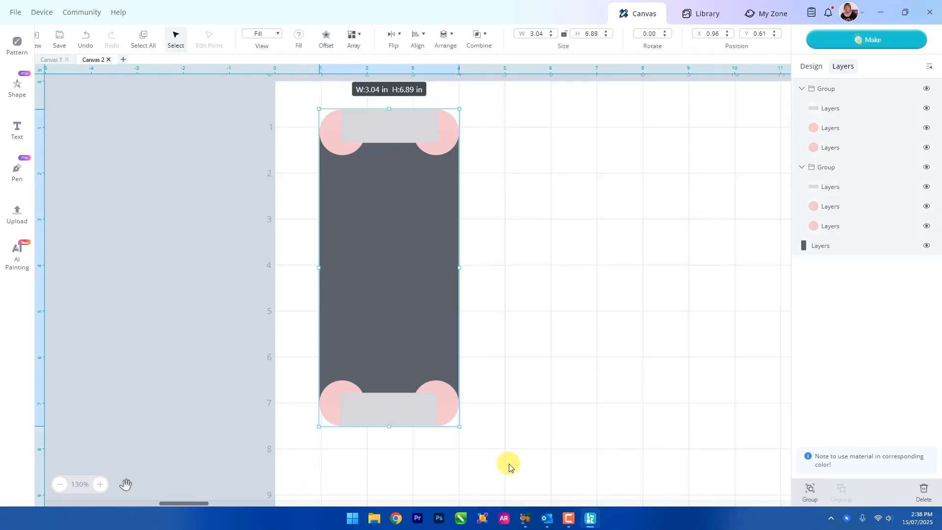
key("ctrl+c")
key("ctrl+v")
left_click_drag(390, 299, 628, 323)
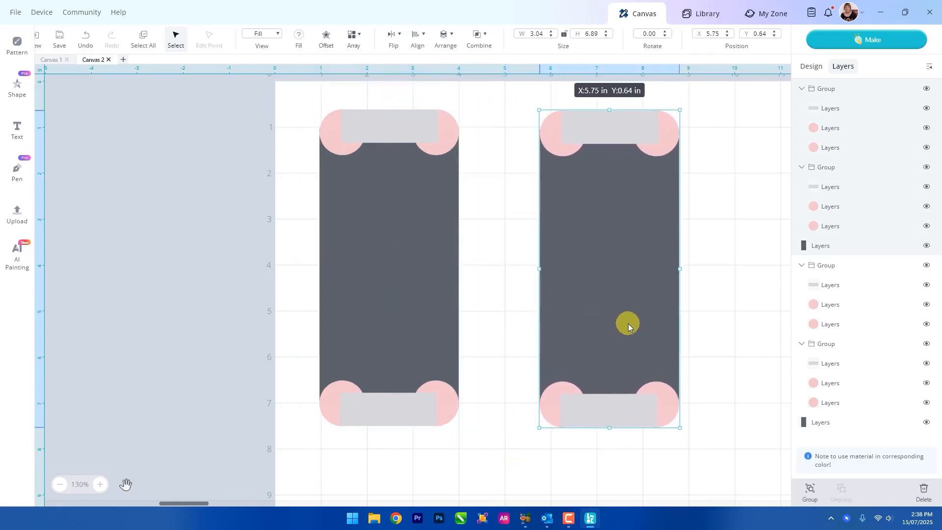
- Shorten the copied rectangle from its top edge and move its upper circles and bar down, making the arrangement about 5.38 in tall
left_click(740, 265)
left_click(638, 280)
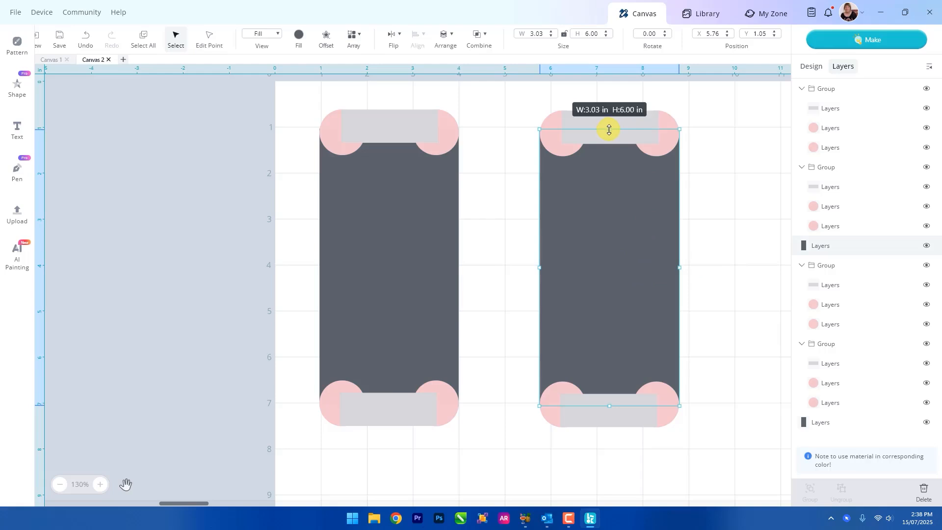
left_click_drag(608, 130, 618, 199)
left_click(715, 105)
left_click_drag(525, 102, 698, 164)
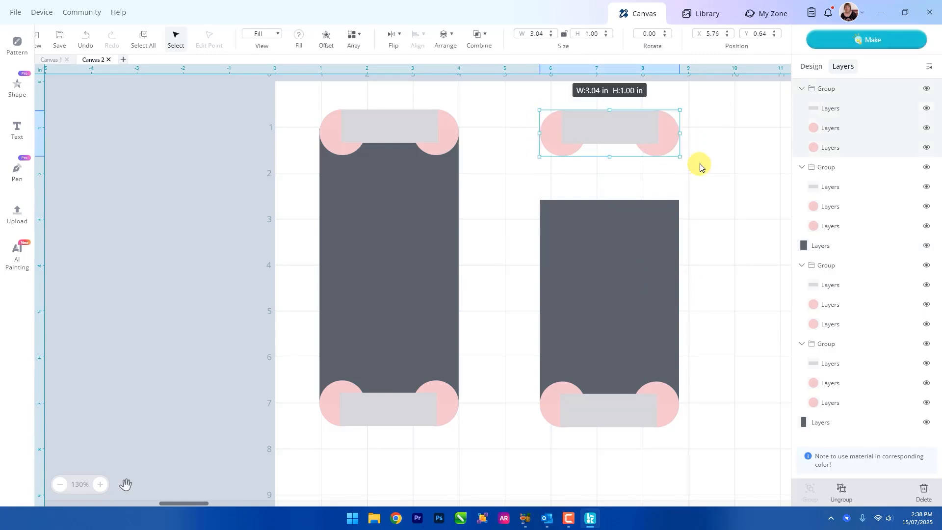
left_click_drag(655, 132, 650, 202)
left_click(672, 168)
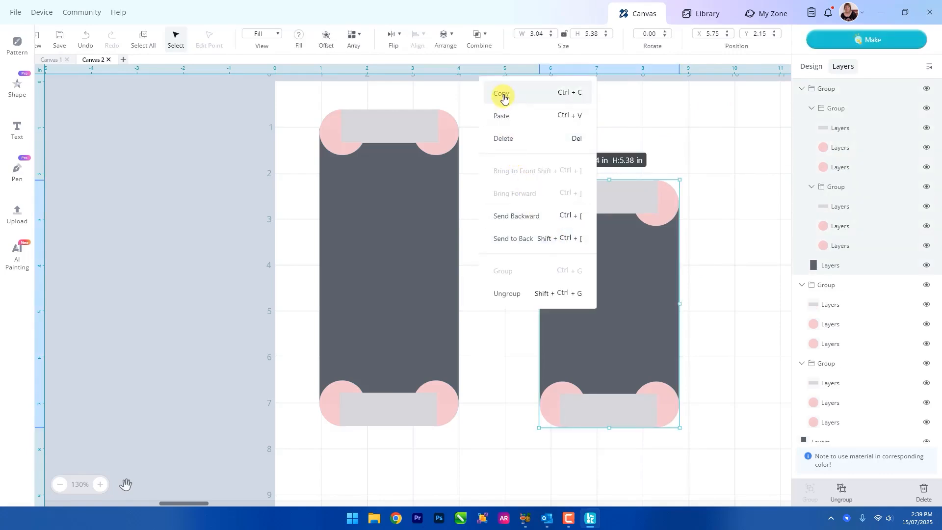
- Copy the grouped shorter arrangement and paste it alongside at about X 9.62, Y 2.15 in
left_click(506, 95)
right_click(596, 267)
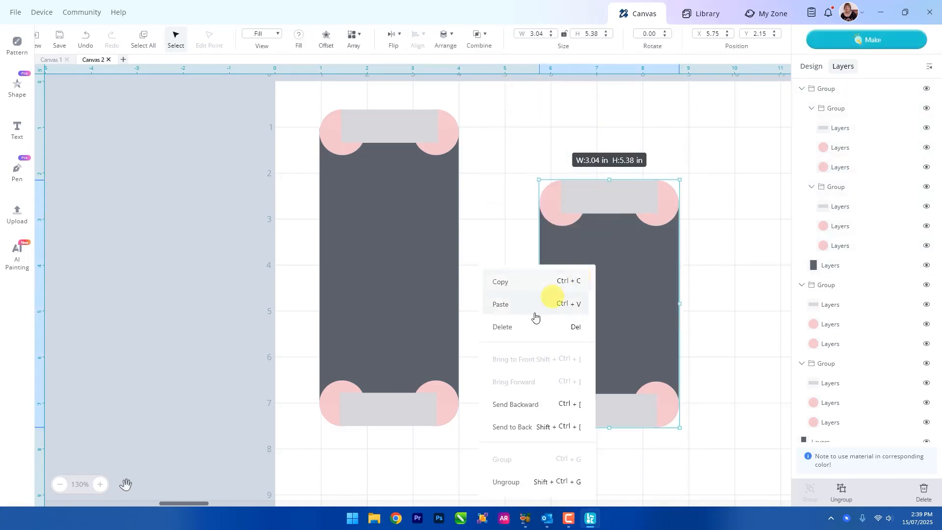
left_click(506, 304)
left_click_drag(635, 380, 758, 296)
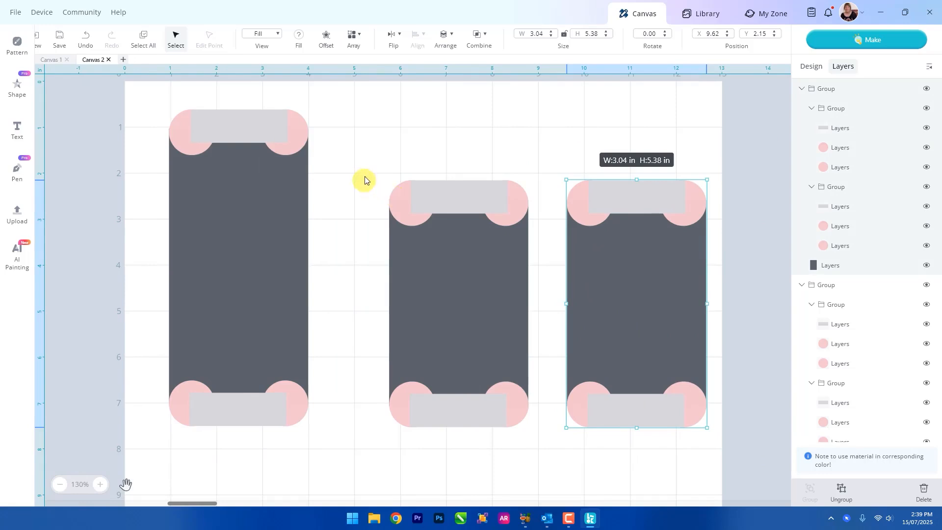
- Unite the rectangle, circles and bars of the middle short arrangement into one rounded shape
left_click_drag(365, 165, 553, 446)
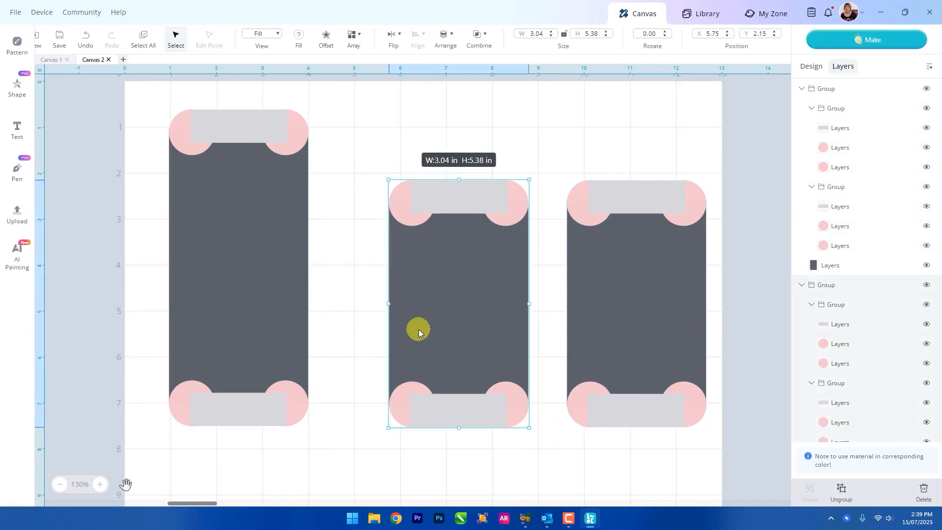
left_click(476, 36)
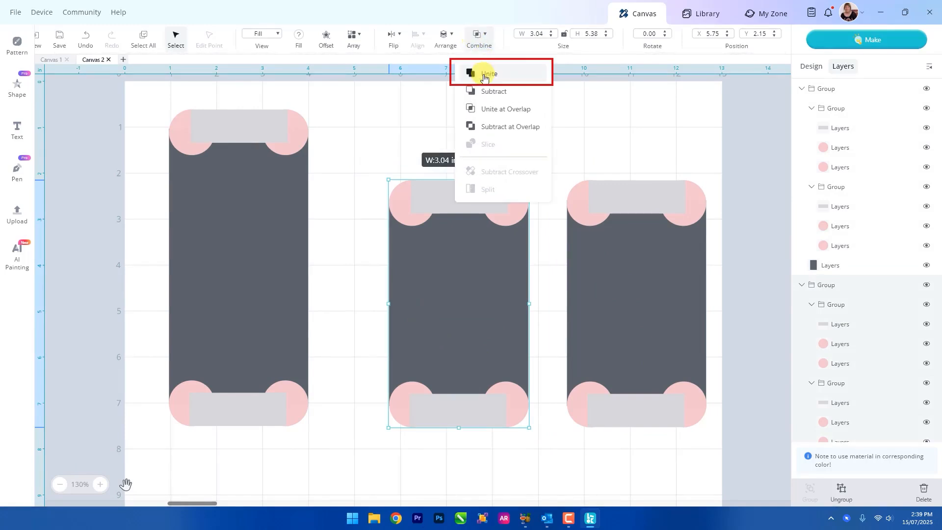
left_click(484, 76)
left_click(621, 130)
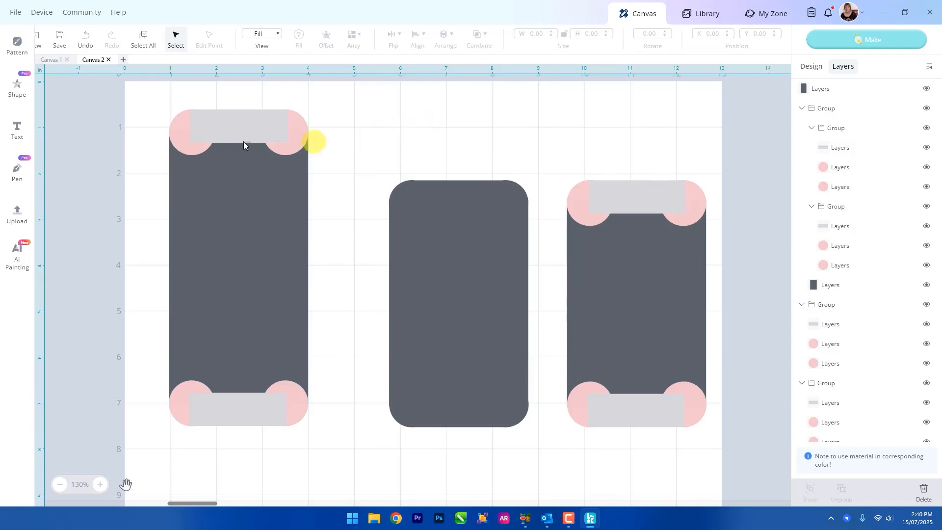
- Duplicate the tall arrangement as a group and place the copy off the canvas at about X -3.21, Y 0.57 in
left_click_drag(142, 103, 330, 436)
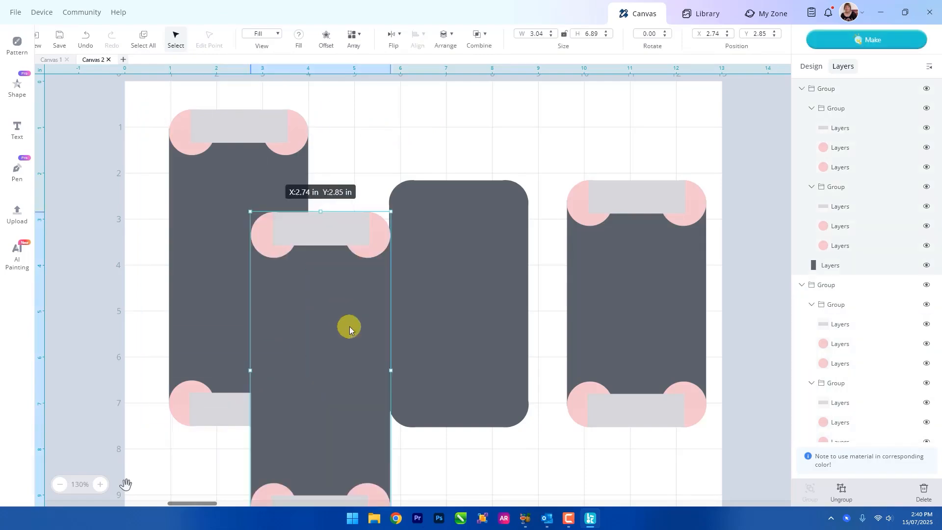
left_click_drag(349, 326, 75, 222)
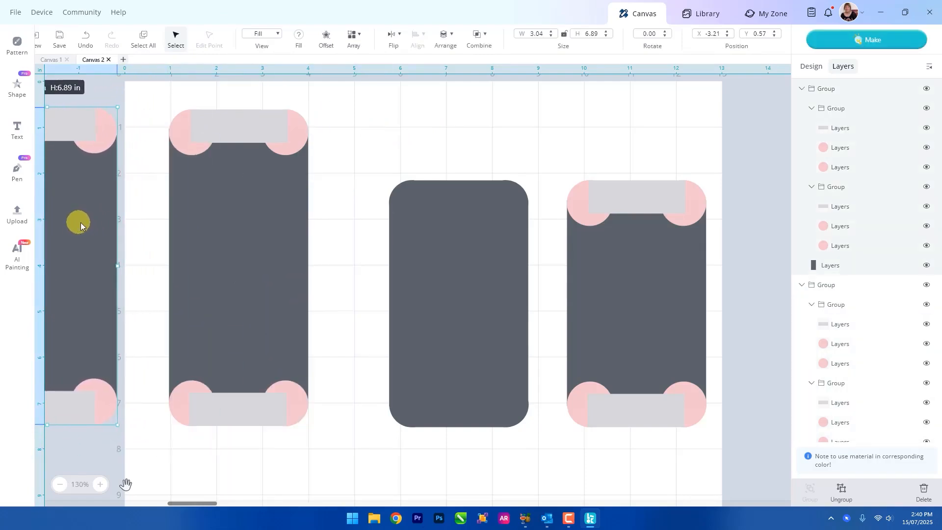
- Unite the rectangle, circles and bars of the tall arrangement on the canvas into one rounded shape
left_click_drag(158, 104, 328, 445)
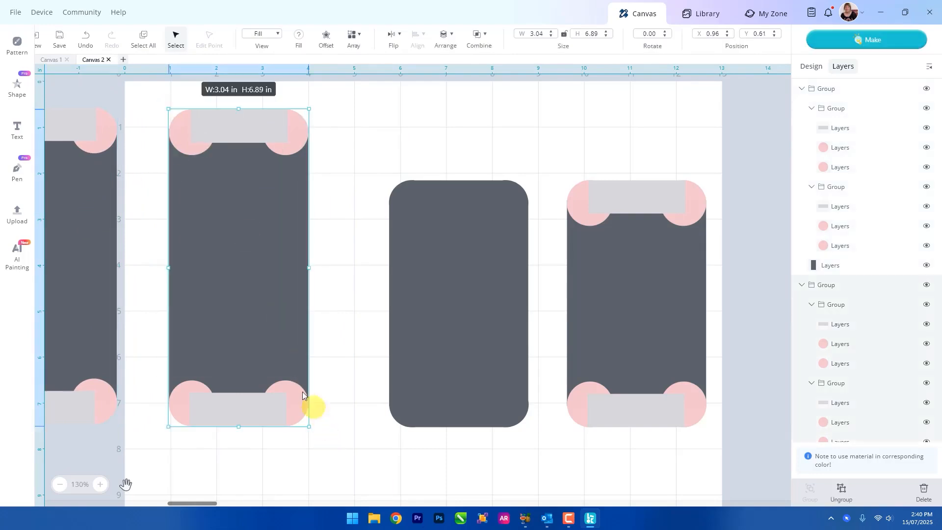
left_click(480, 38)
left_click(496, 71)
left_click(435, 148)
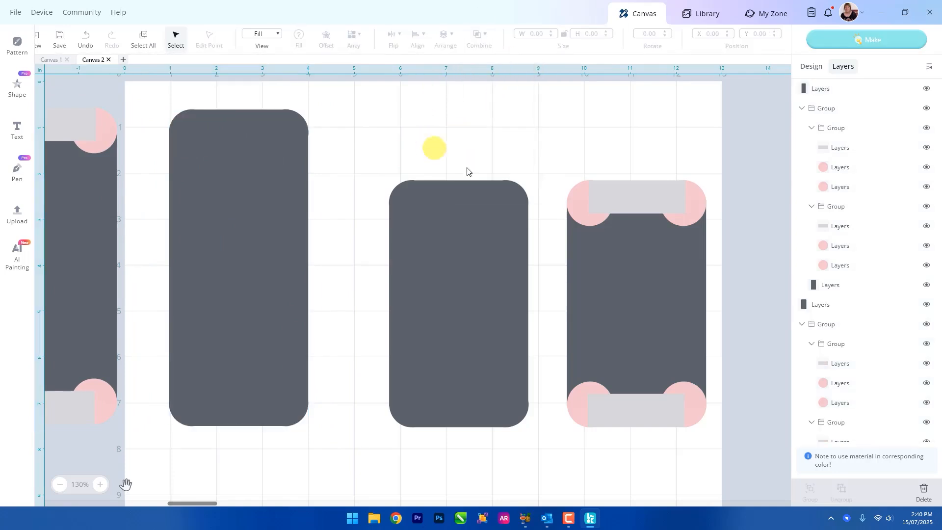
- Rearrange the united shapes and their unmerged copies on the canvas, placing the tall united shape at about X 5.71, Y 0.58 in
left_click(506, 256)
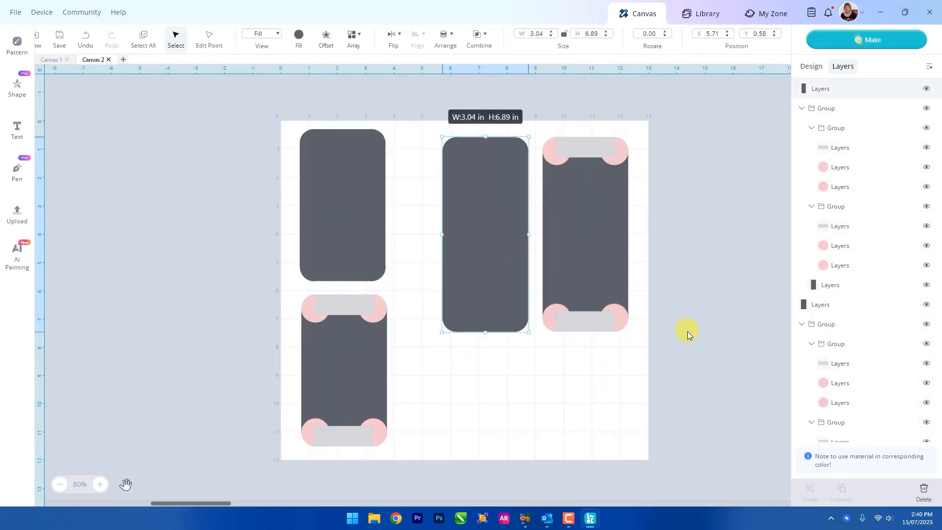
left_click(688, 332)
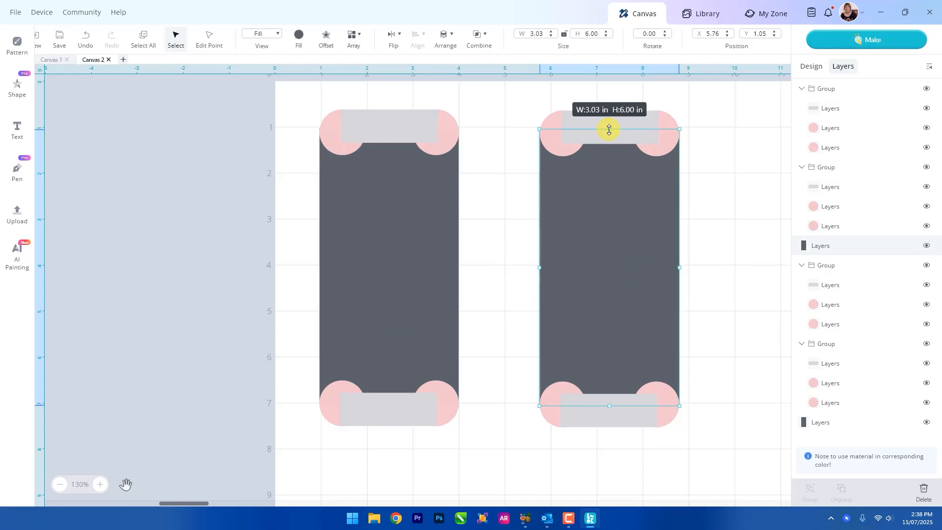
left_click_drag(610, 130, 609, 199)
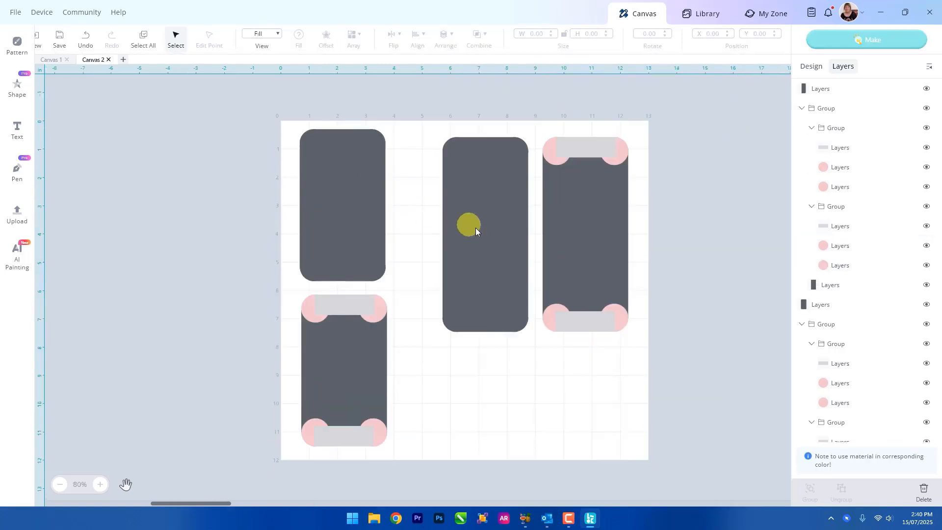
- Try brown fills on the tall united shape and recolour it red
left_click(476, 228)
left_click(299, 36)
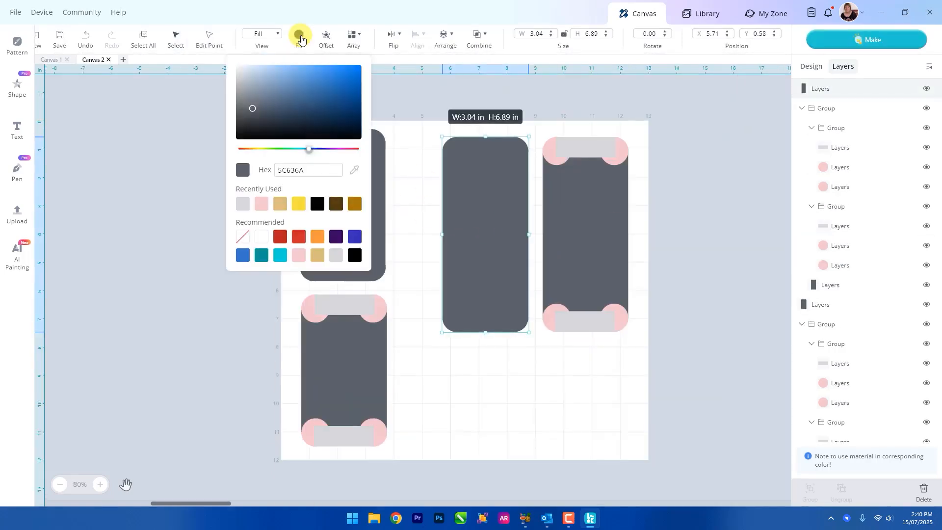
left_click(356, 210)
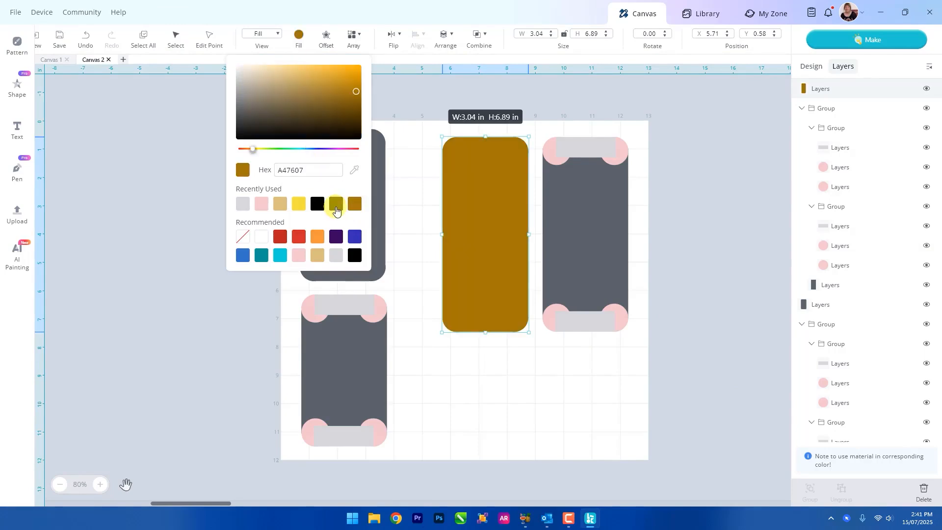
left_click(336, 206)
- Subtract an arch shape from the upper part of the red rounded shape
left_click_drag(375, 119, 486, 341)
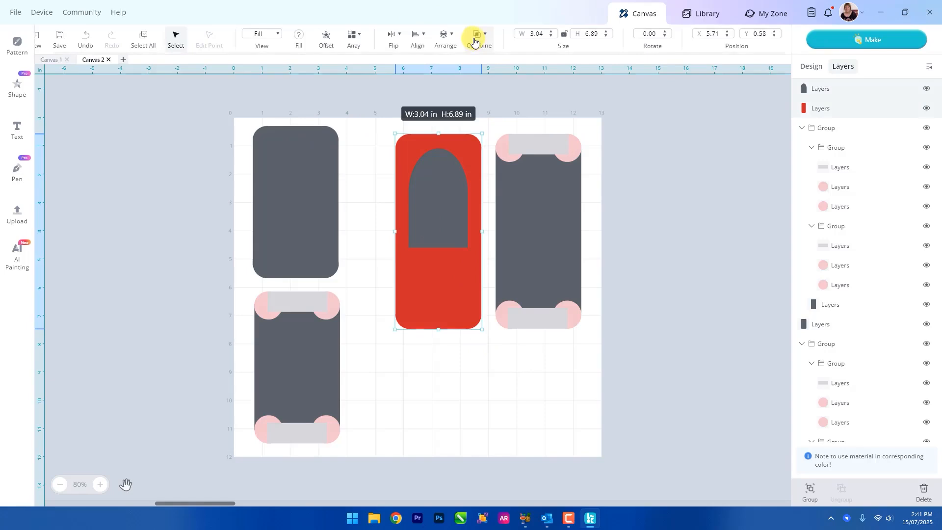
left_click(475, 42)
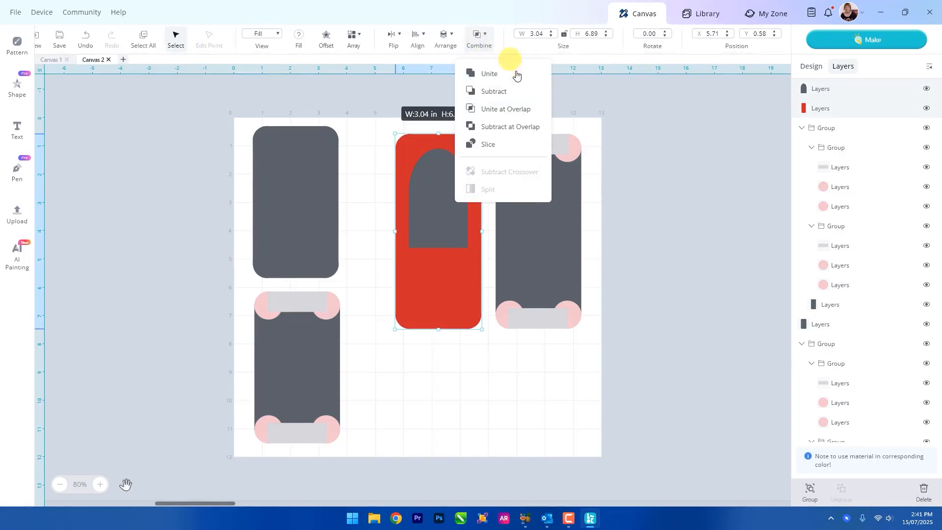
left_click(497, 92)
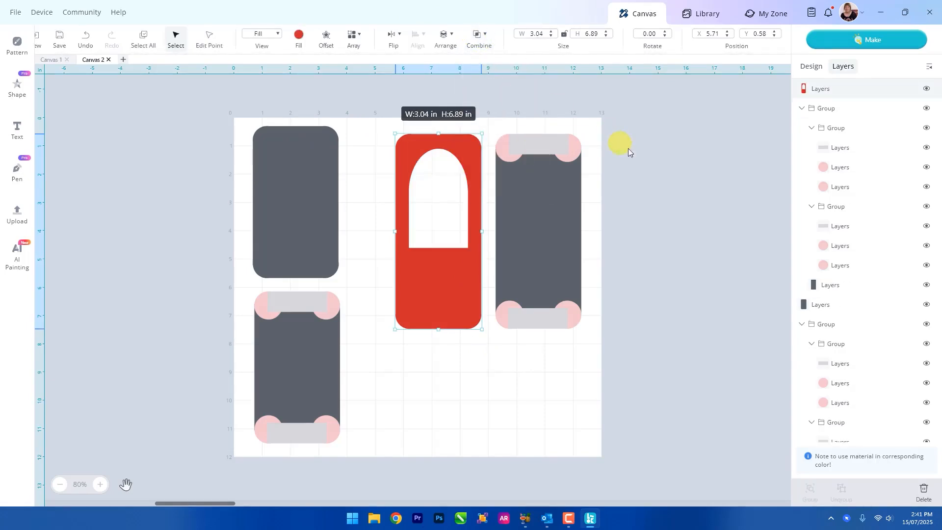
left_click(652, 160)
- Move the red cut-out shape aside, and undo both the move and the arch subtraction
left_click_drag(455, 290, 348, 308)
key("ctrl+z")
key("ctrl+z")
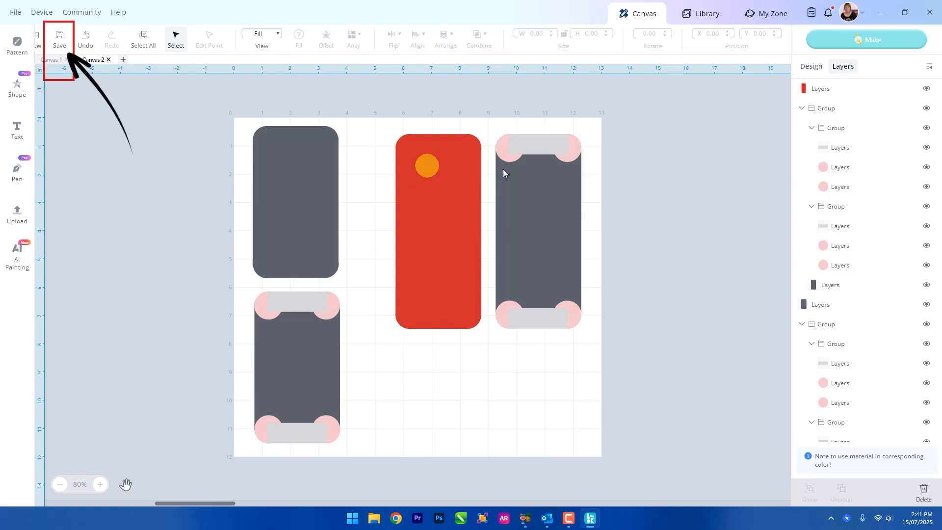
- Save the project as "H2 make a rounded corner shape" in the demo creation folder
left_click(59, 36)
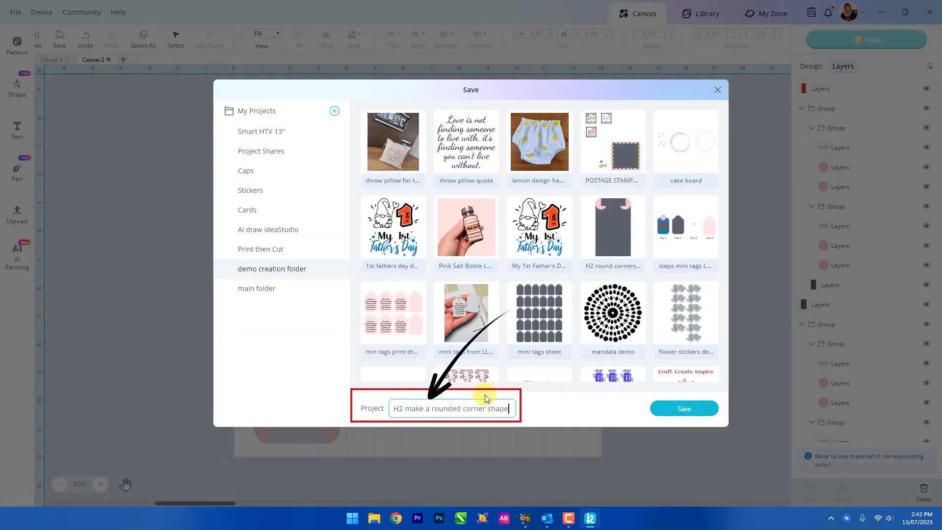
left_click(683, 409)
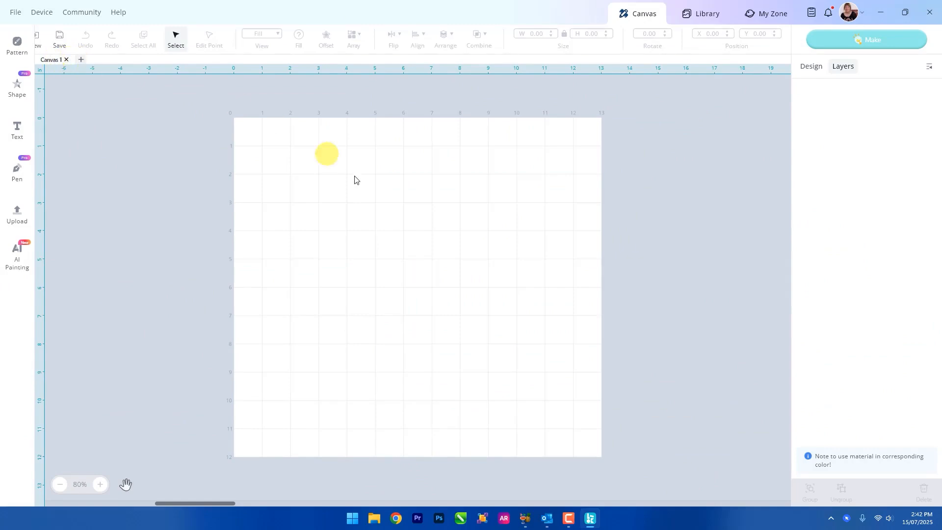
- Add the saved rounded corner project from the demo creation folder in My Zone to the canvas and go to the canvas
left_click(766, 18)
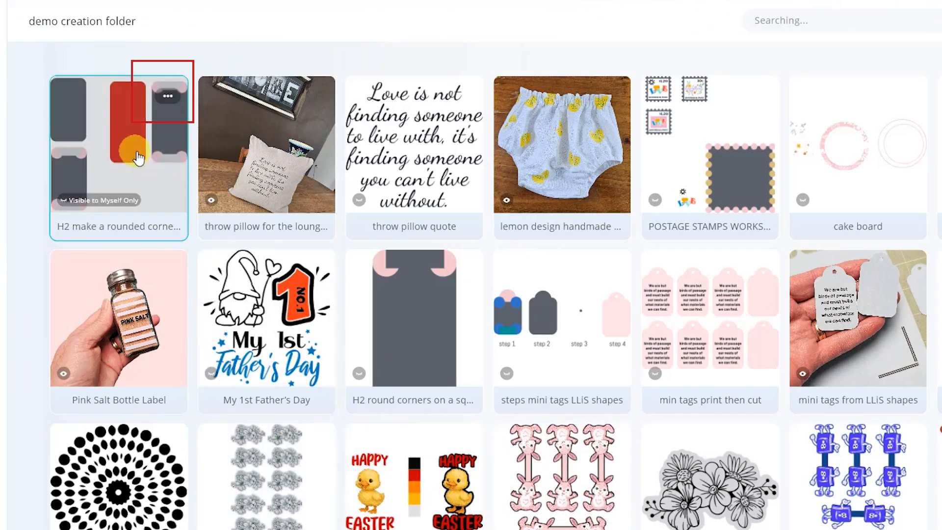
left_click(168, 102)
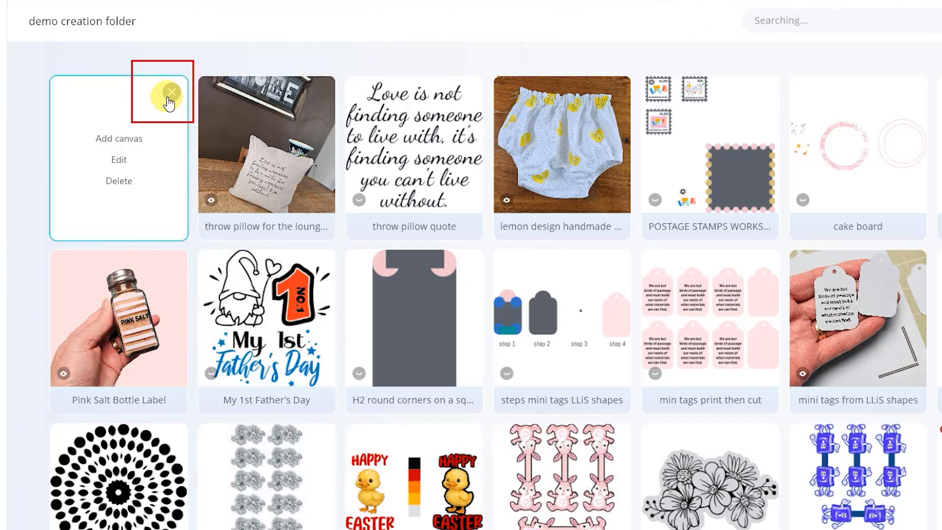
left_click(127, 141)
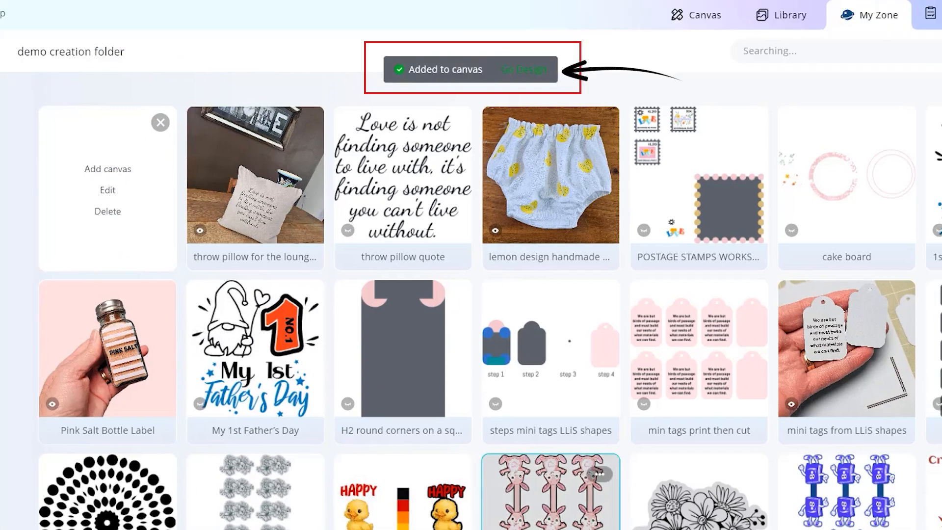
left_click(533, 74)
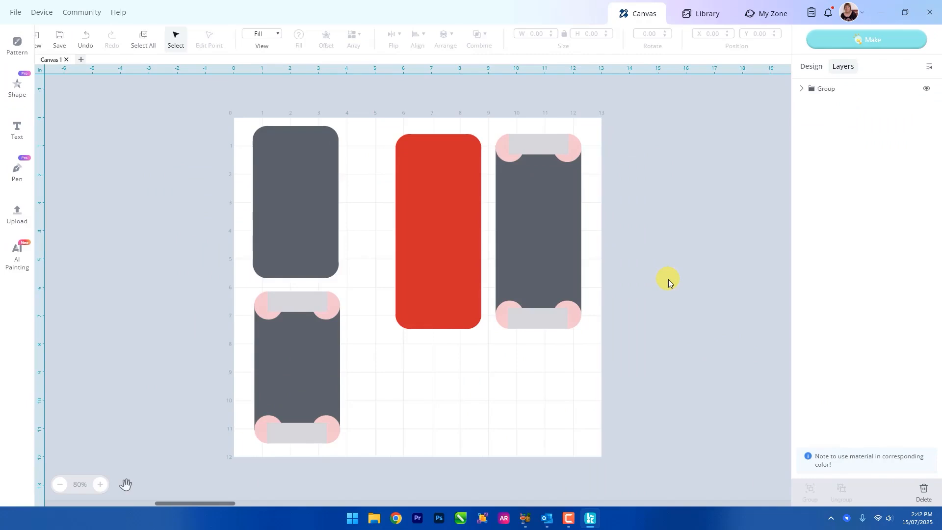
- Select the whole reloaded project group and ungroup it
left_click(451, 248)
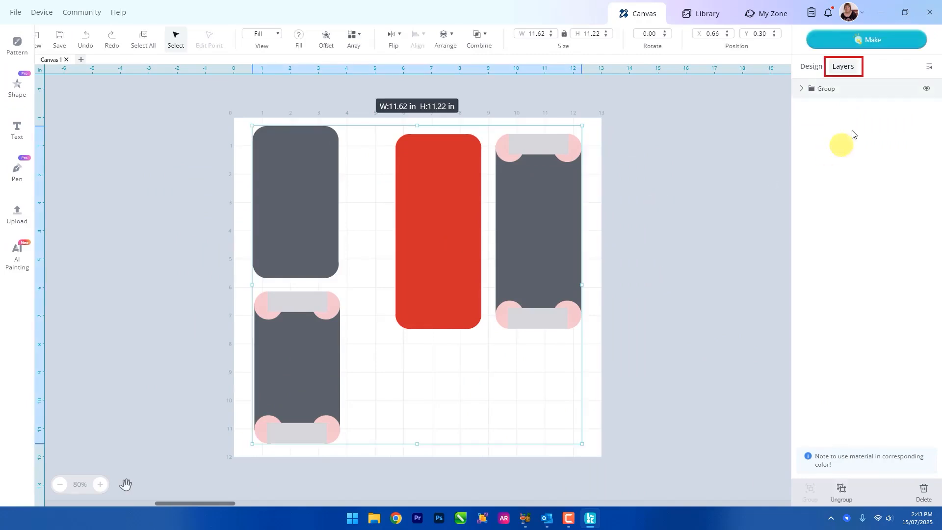
left_click(803, 88)
right_click(396, 223)
left_click(421, 440)
- Delete both unmerged arrangements and the red shape, and move the short gray rounded shape to about X 5.18, Y 2.64 in
left_click(561, 204)
key("Delete")
left_click(305, 355)
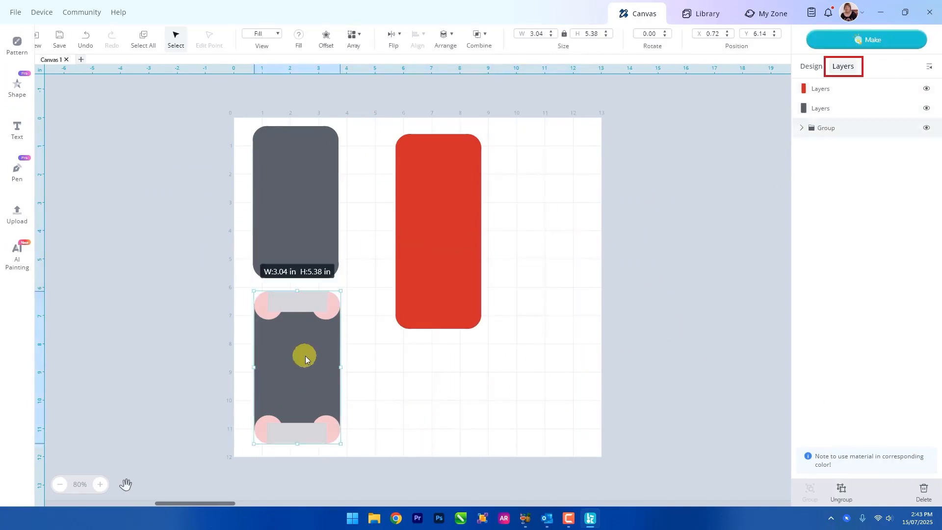
key("Delete")
left_click(410, 229)
key("Delete")
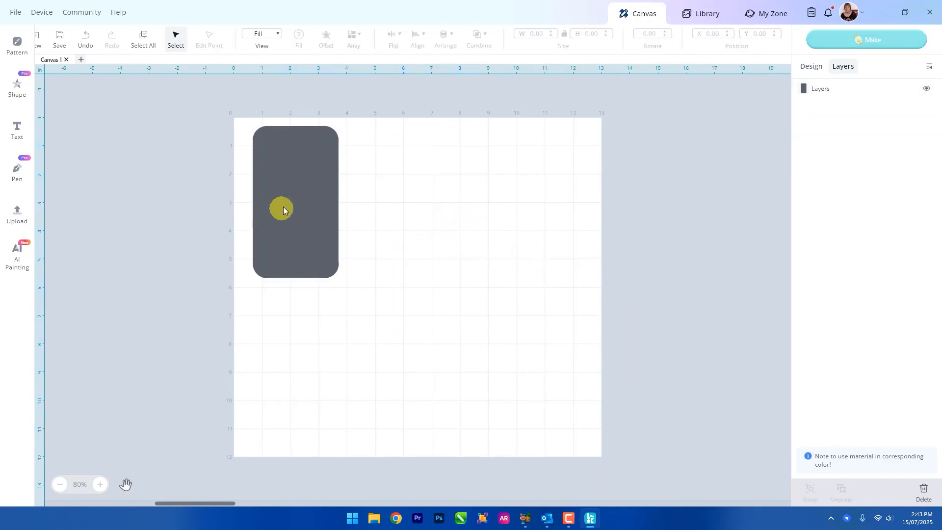
left_click_drag(288, 209, 415, 272)
left_click(528, 248)
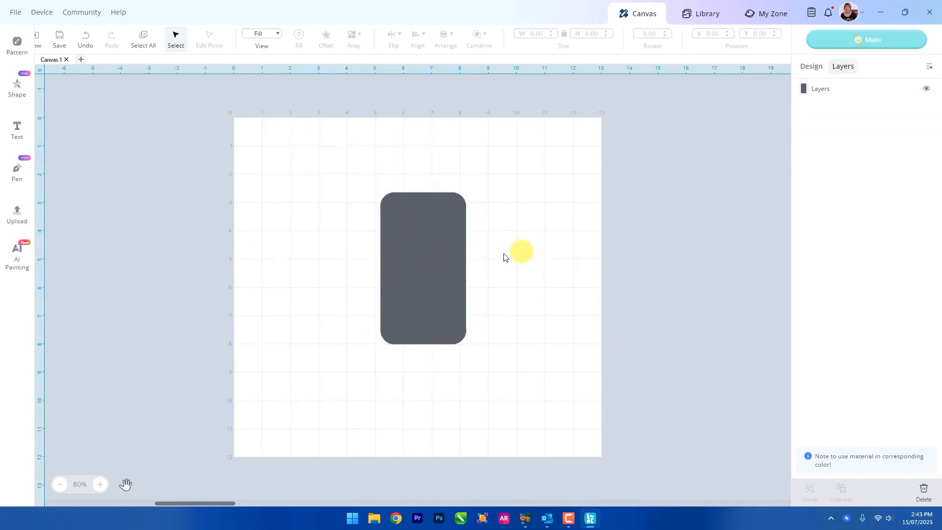
- Add a star about 2.13 by 2.02 in and centre it in the upper half of the rounded shape
left_click(17, 89)
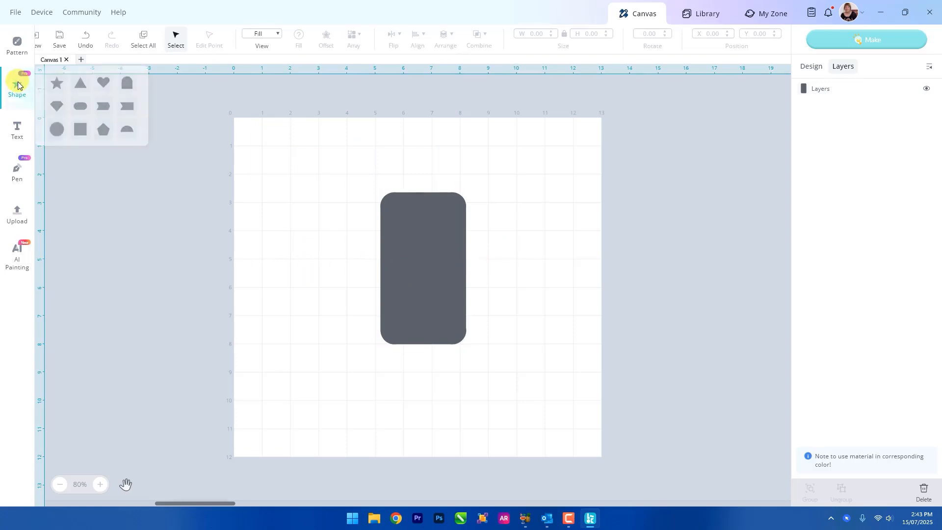
left_click(59, 84)
left_click_drag(433, 268, 395, 244)
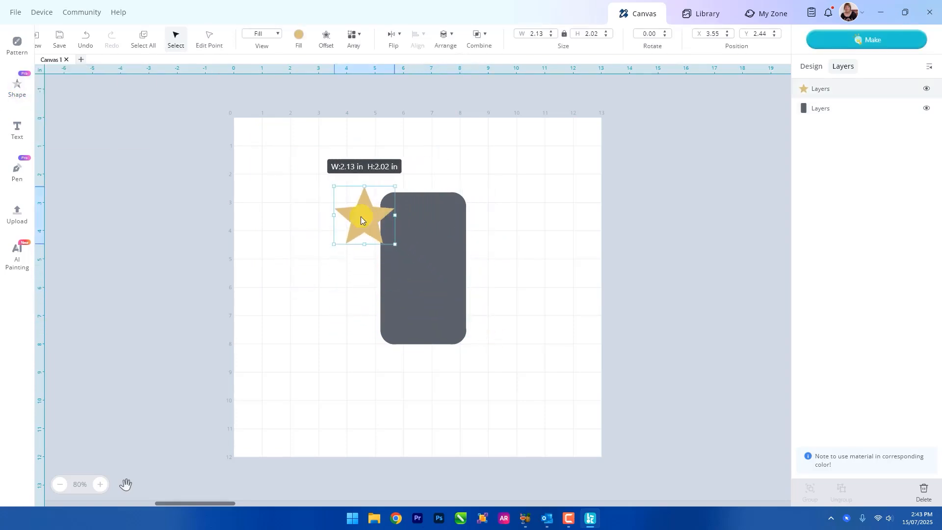
left_click_drag(361, 216, 422, 234)
left_click(519, 242)
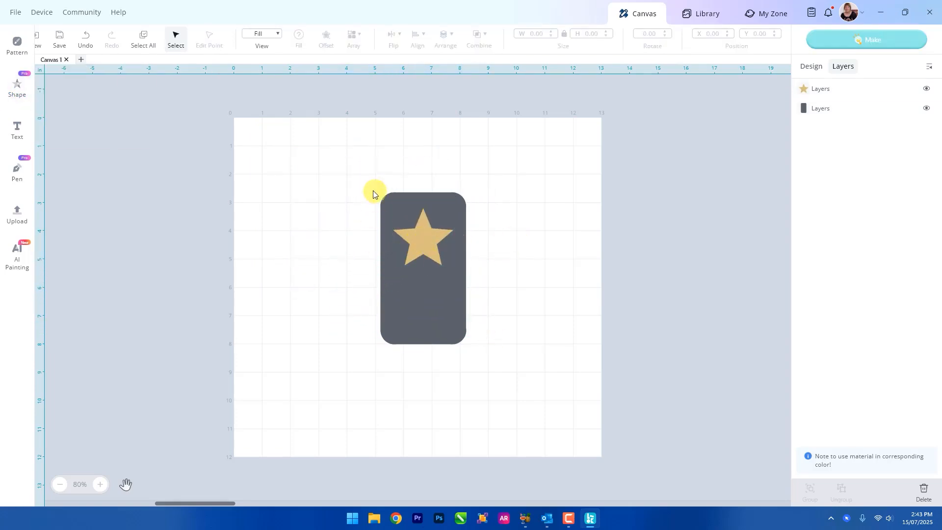
- Subtract the star from the rounded shape and move the resulting cut-out shape slightly
left_click_drag(375, 189, 501, 369)
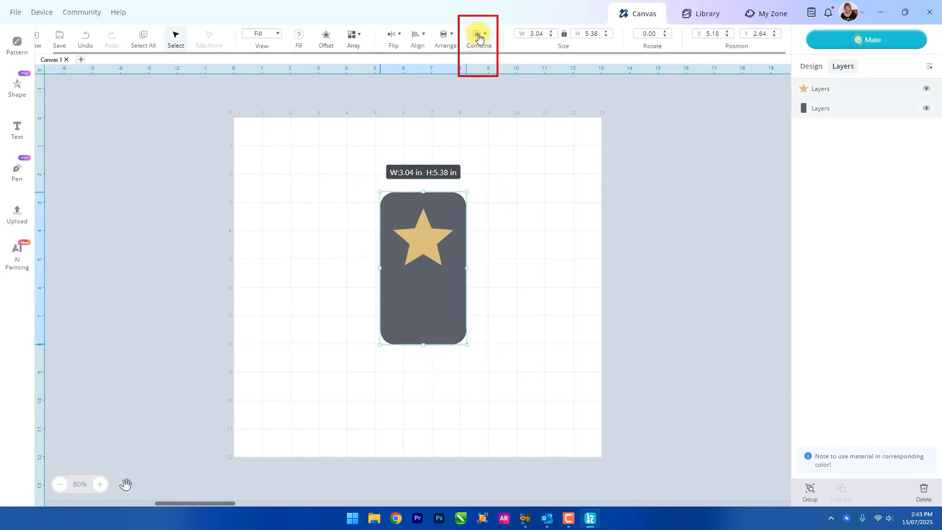
left_click(476, 34)
left_click(492, 93)
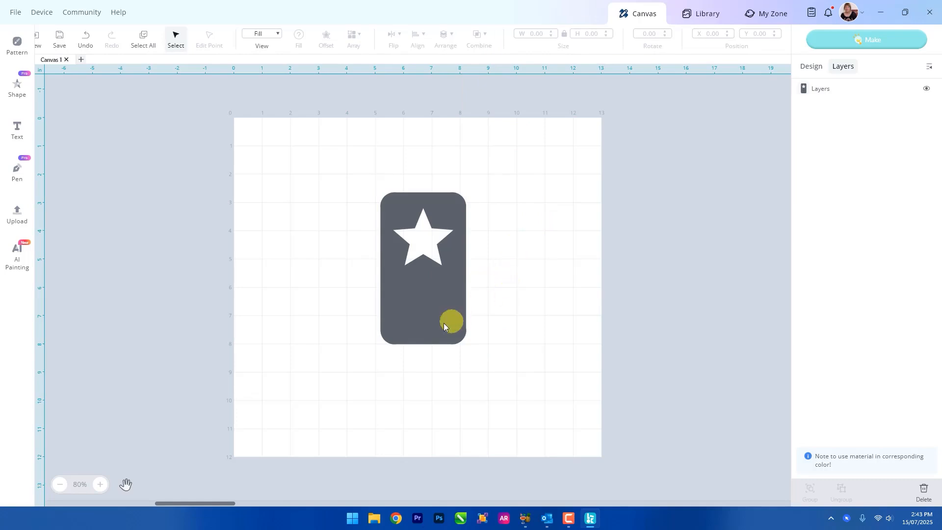
left_click_drag(448, 319, 481, 304)
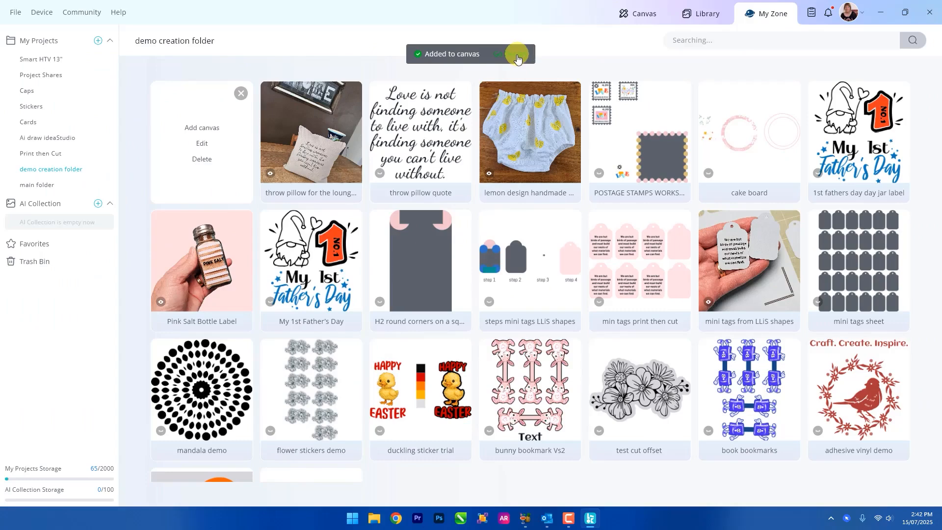
- Go to the canvas holding the added project and delete its whole group
left_click(516, 59)
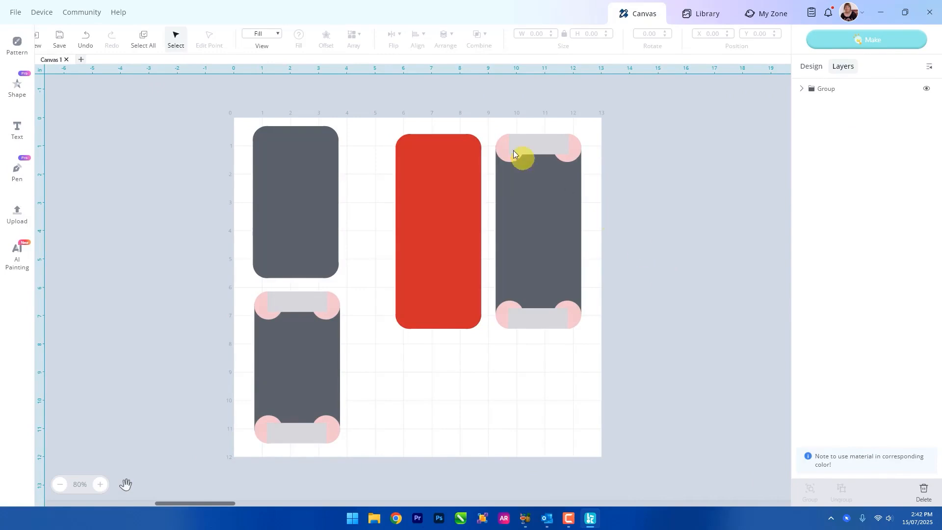
left_click_drag(488, 119, 596, 342)
key("Delete")
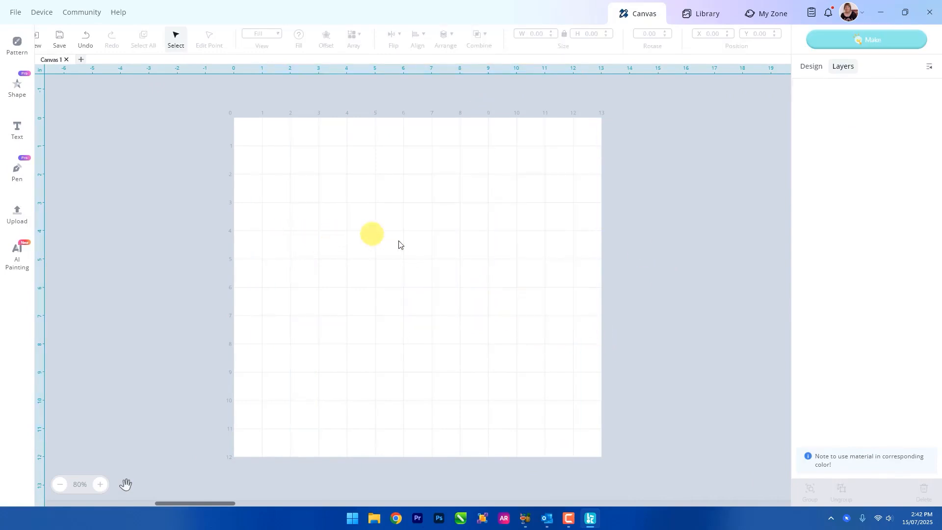